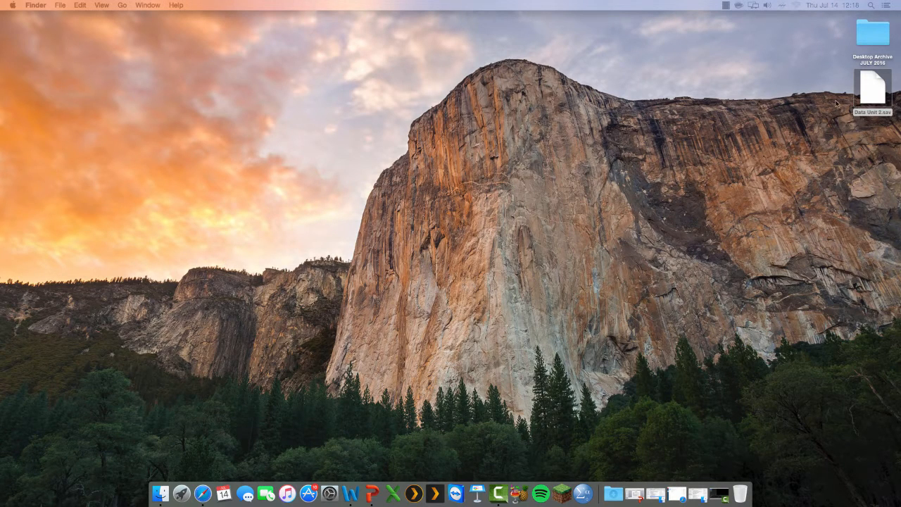
# Open the Data Unit 2.sav dataset from the desktop in SPSS Statistics.
pyautogui.moveTo(871, 90); pyautogui.dragTo(535, 85)
pyautogui.doubleClick(867, 95)
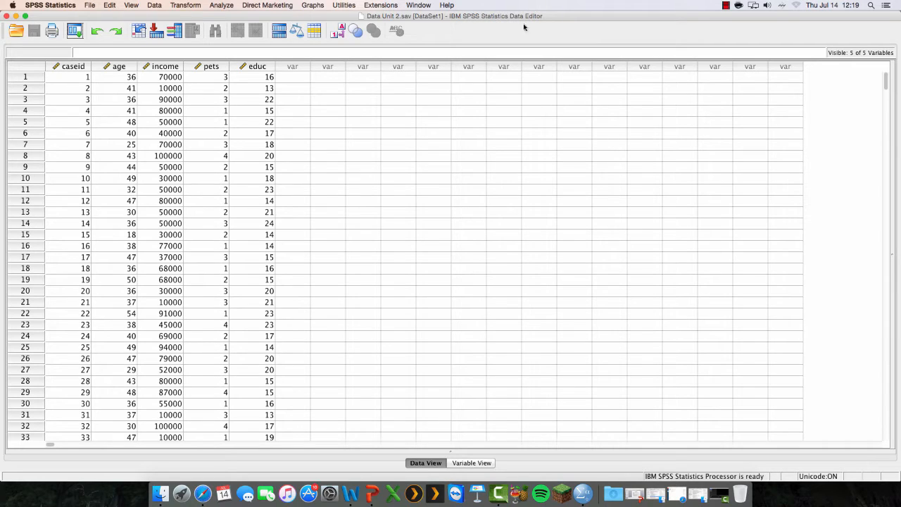
# Increase the data grid's font size to 18.
pyautogui.click(129, 6)
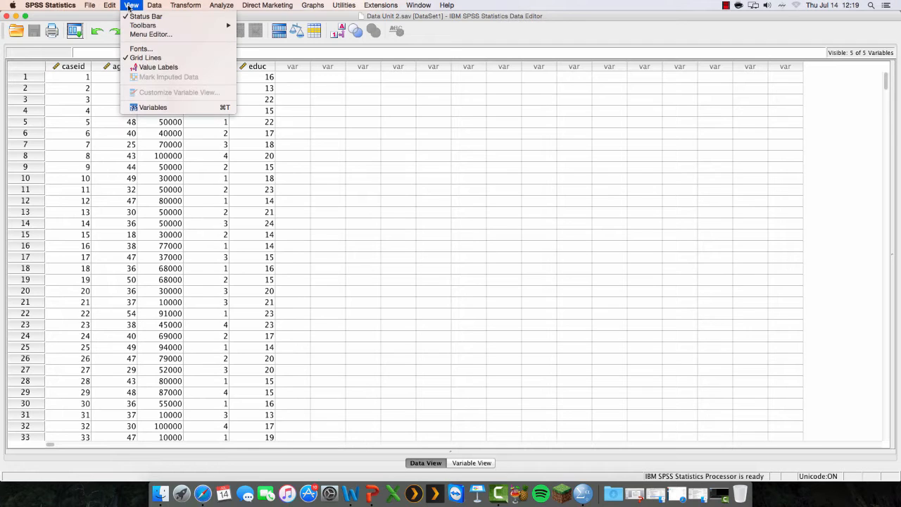
pyautogui.click(142, 48)
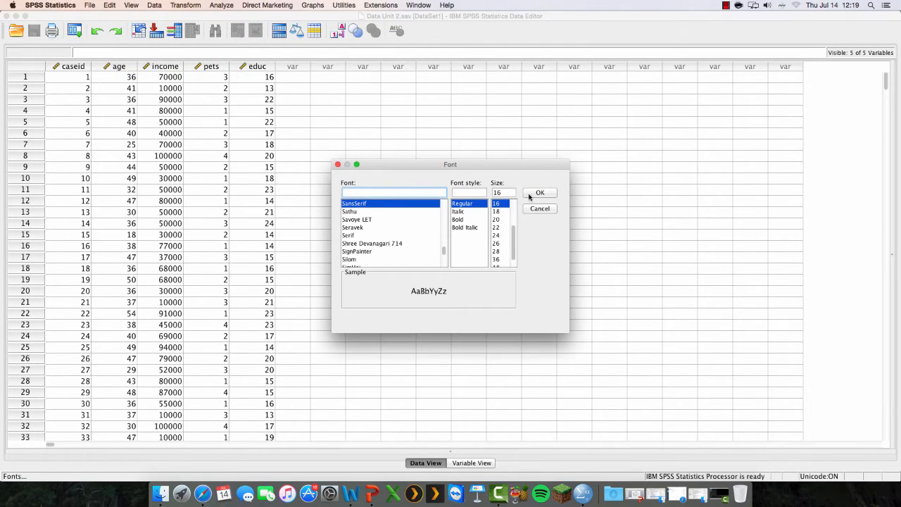
pyautogui.click(497, 212)
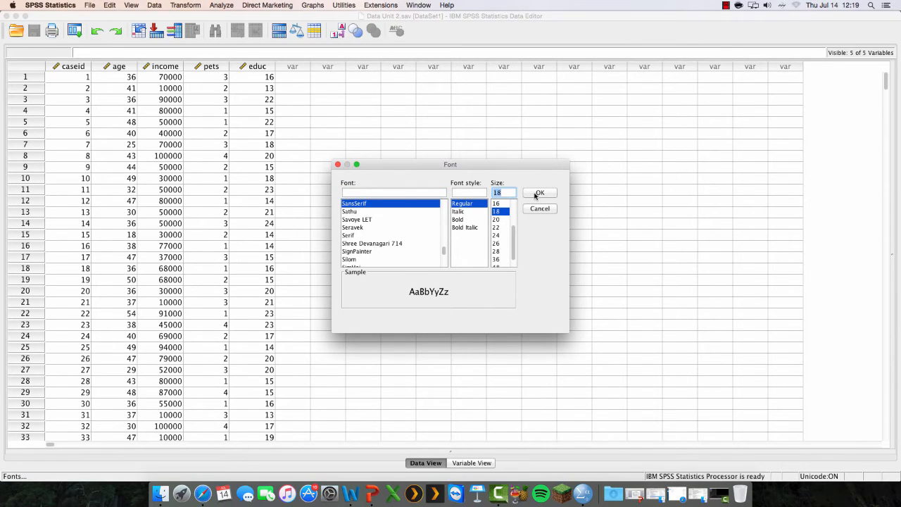
pyautogui.click(539, 193)
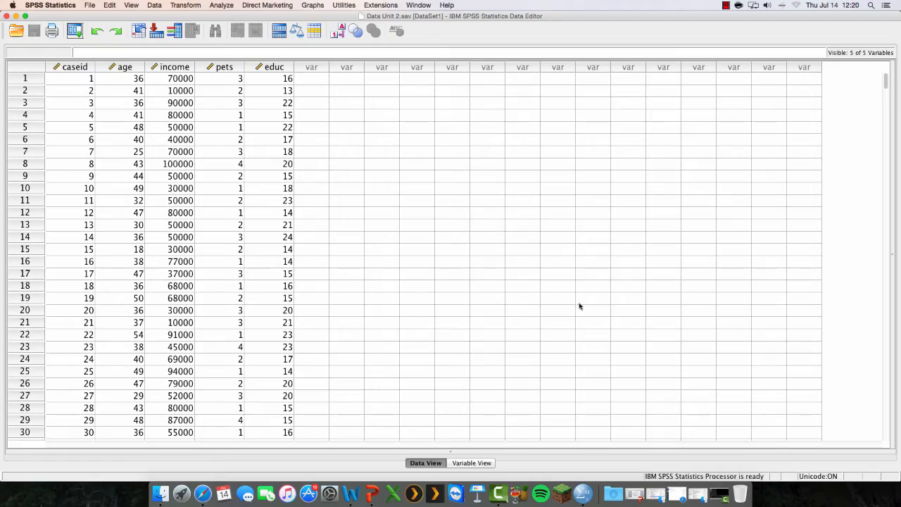
# Sort the cases by age in ascending order.
pyautogui.moveTo(887, 84)
pyautogui.mouseDown()
pyautogui.moveTo(876, 428)
pyautogui.moveTo(887, 68)
pyautogui.mouseUp()
pyautogui.moveTo(82, 66)
pyautogui.rightClick(129, 68)
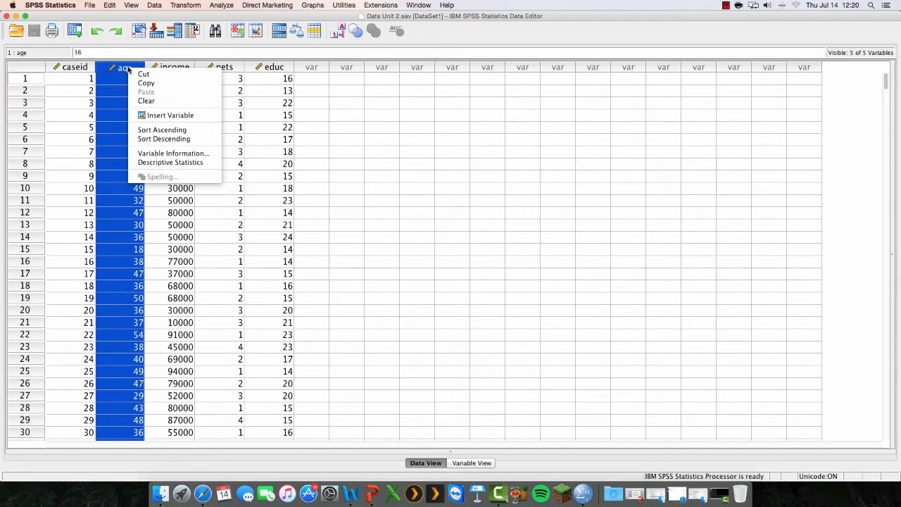
pyautogui.click(166, 131)
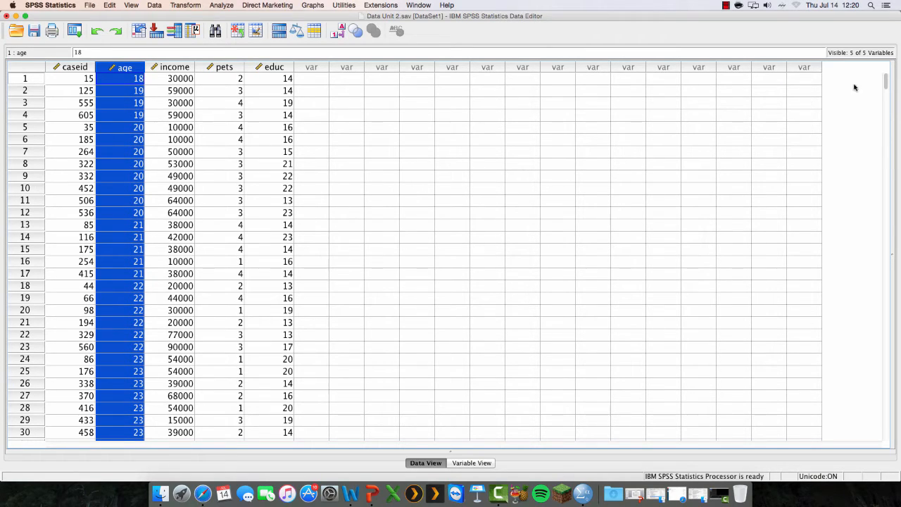
# Sort the cases by caseid in ascending order and clear the column selection.
pyautogui.moveTo(886, 83); pyautogui.dragTo(888, 53)
pyautogui.rightClick(72, 68)
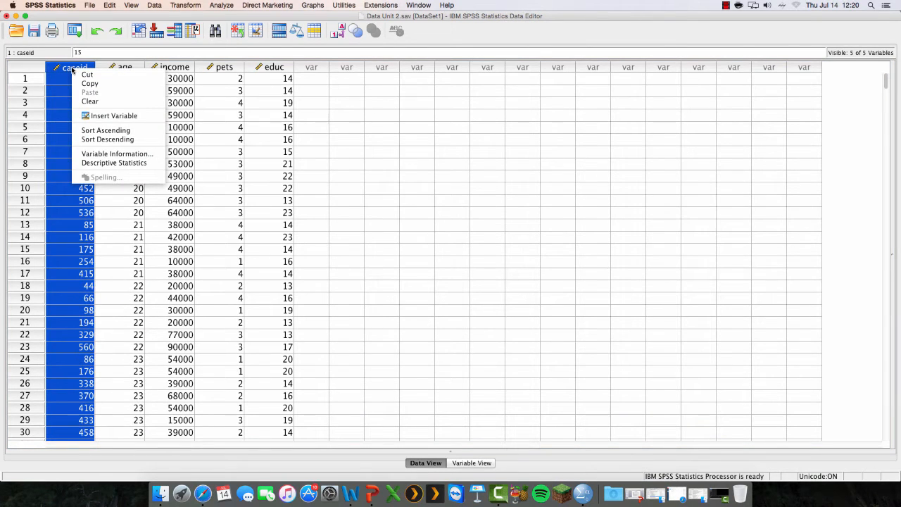
pyautogui.click(96, 131)
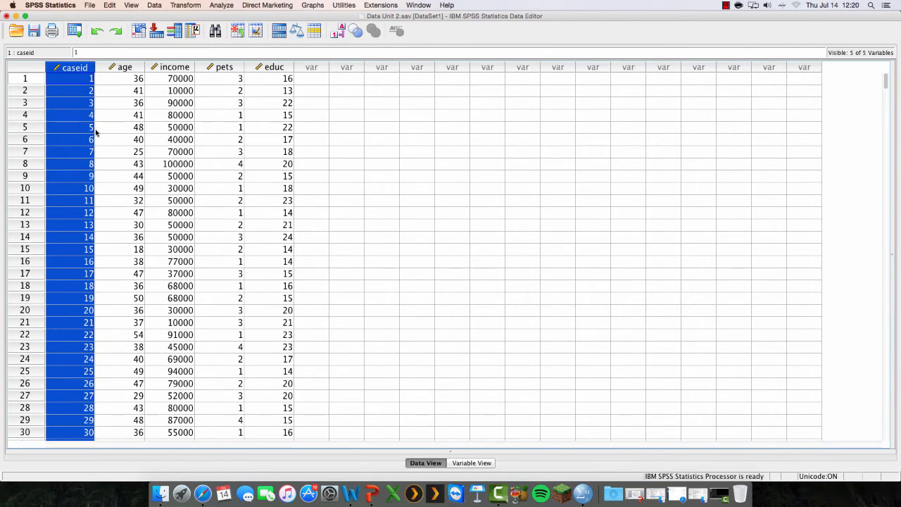
pyautogui.click(438, 131)
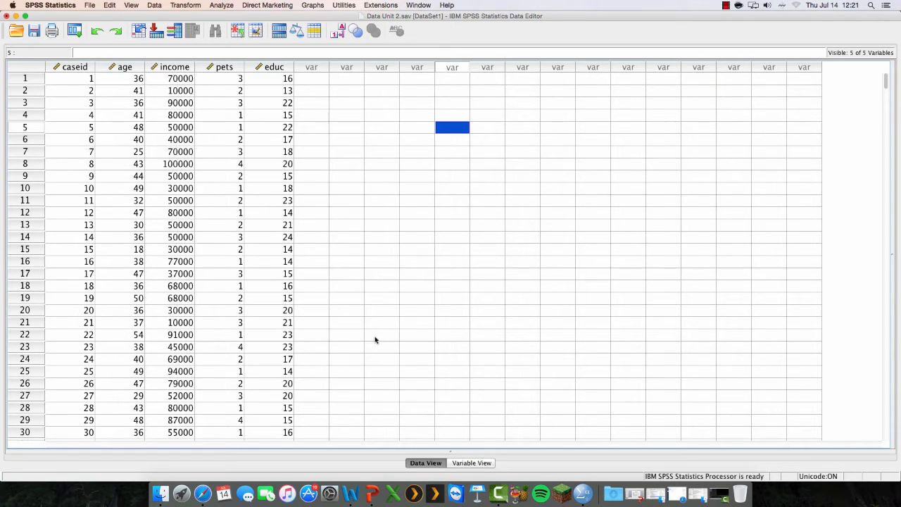
# Show the variable definitions and widen the Role, Measure, Align, Columns, Missing, Values and Label columns.
pyautogui.click(478, 463)
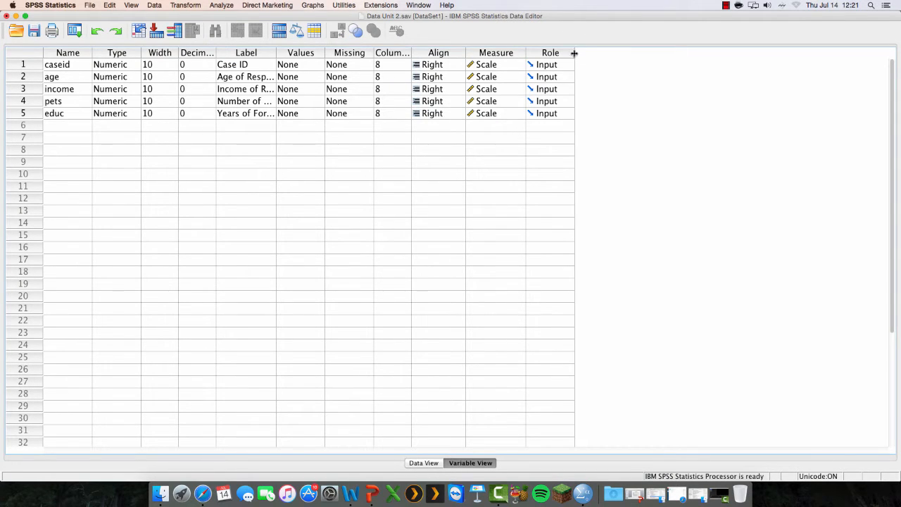
pyautogui.moveTo(573, 53); pyautogui.dragTo(643, 53)
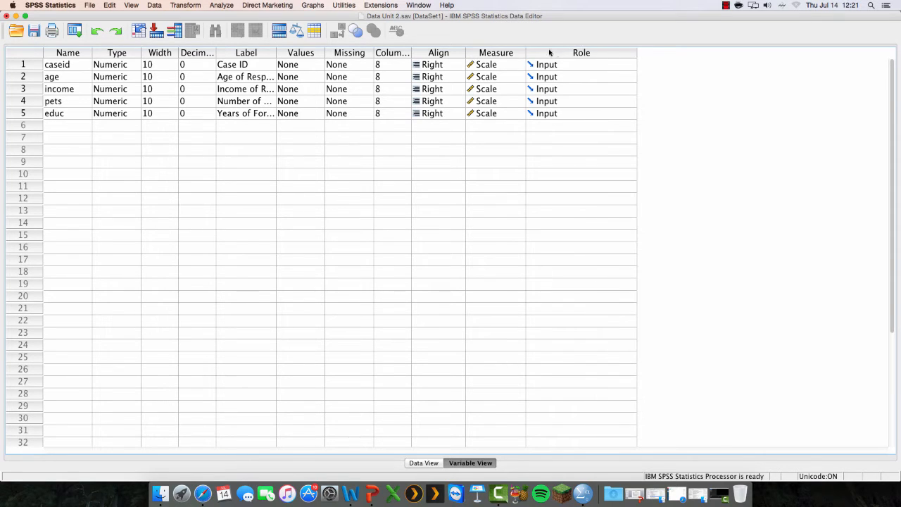
pyautogui.moveTo(526, 53); pyautogui.dragTo(583, 51)
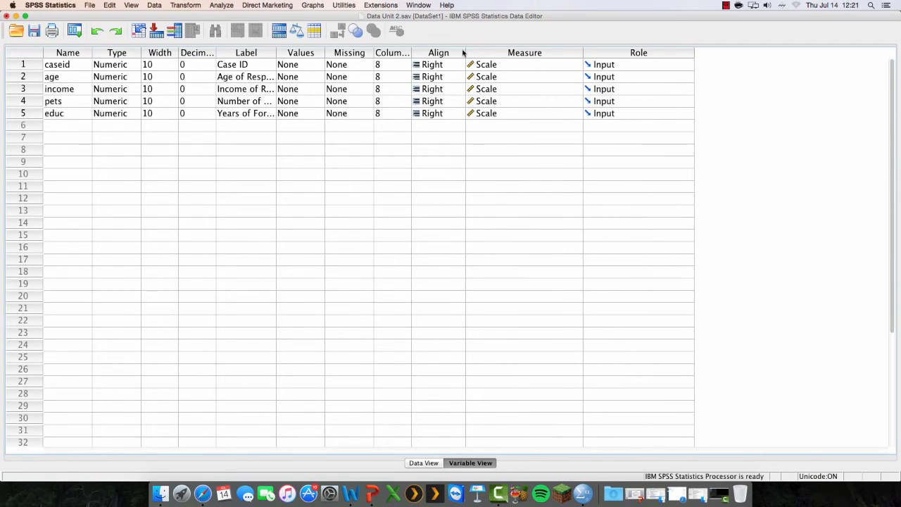
pyautogui.moveTo(466, 52); pyautogui.dragTo(485, 51)
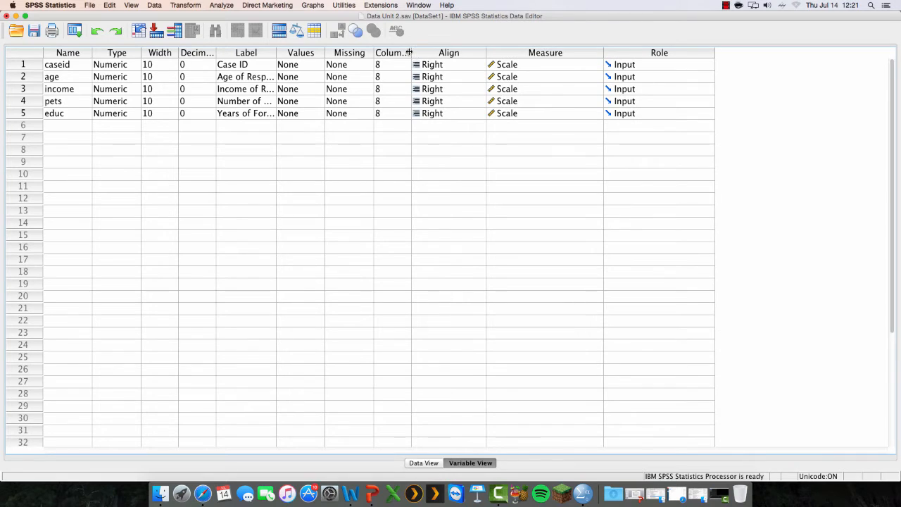
pyautogui.moveTo(411, 52); pyautogui.dragTo(434, 53)
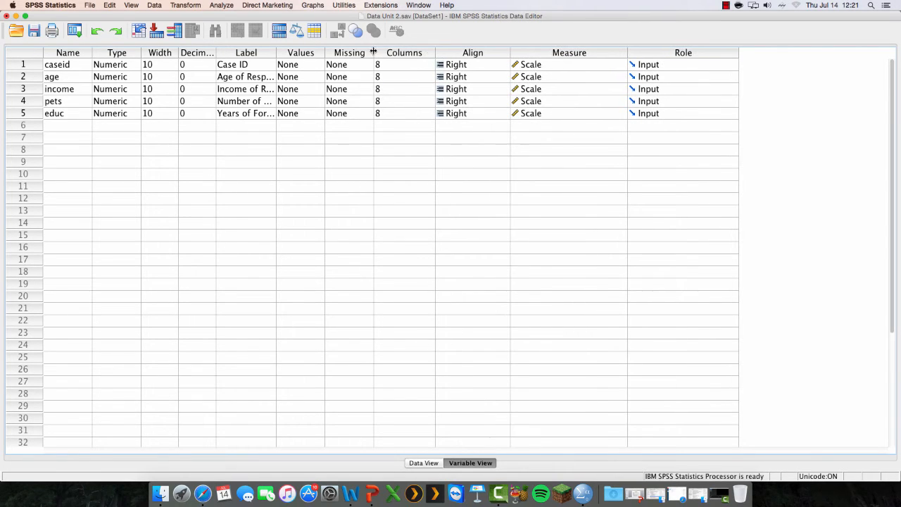
pyautogui.moveTo(372, 54); pyautogui.dragTo(401, 52)
pyautogui.click(425, 98)
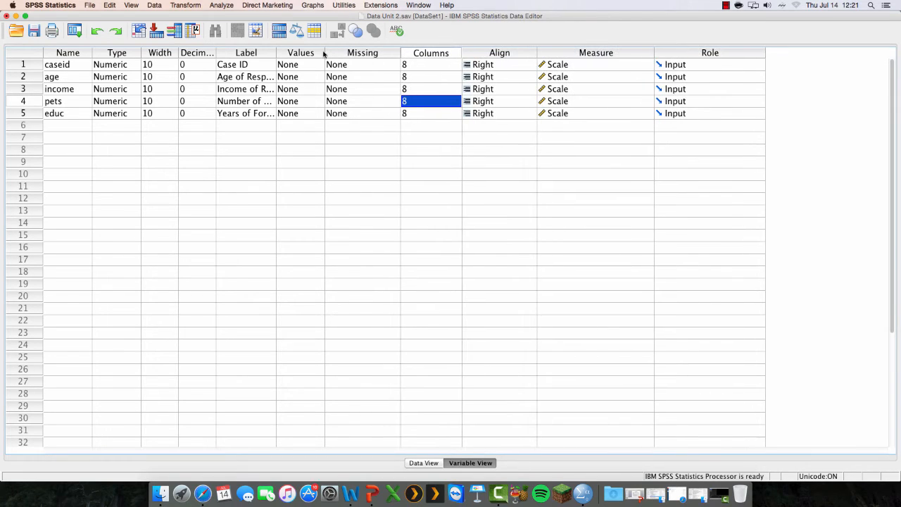
pyautogui.moveTo(326, 53); pyautogui.dragTo(348, 53)
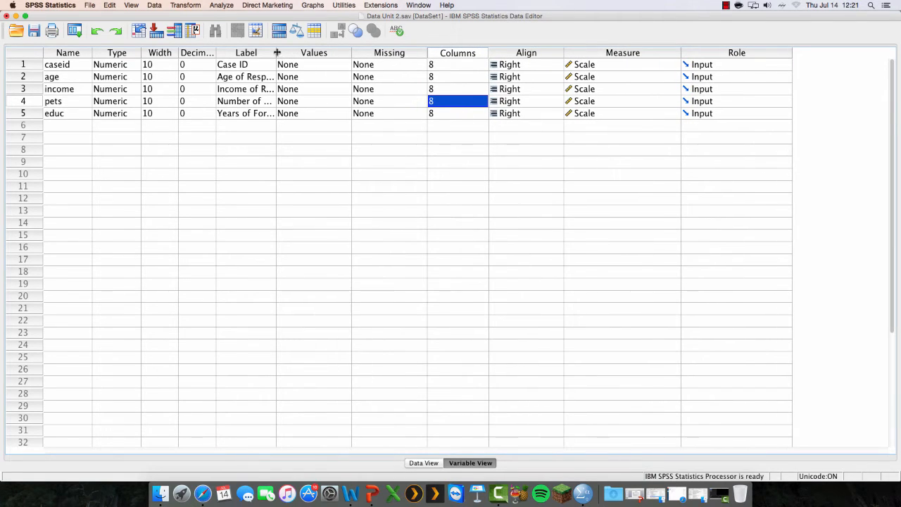
pyautogui.moveTo(276, 52); pyautogui.dragTo(338, 55)
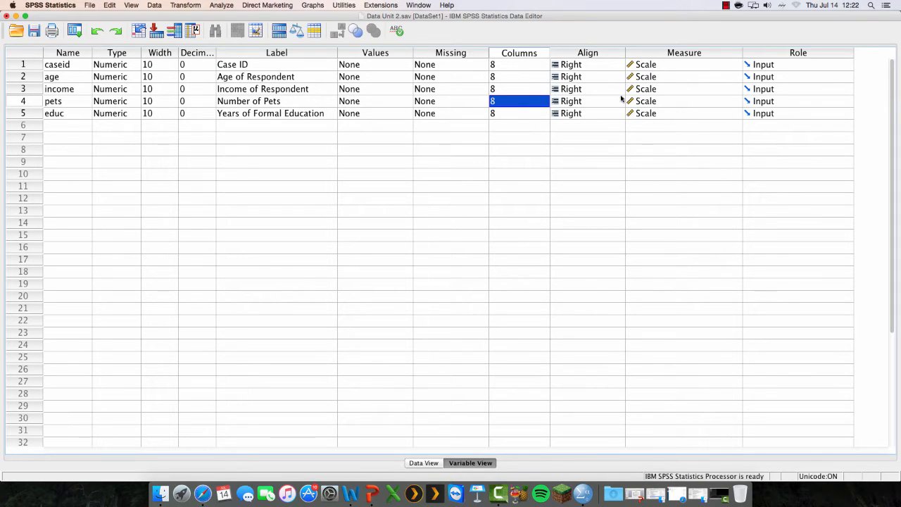
# Change the measurement level of the caseid variable to Nominal.
pyautogui.rightClick(651, 65)
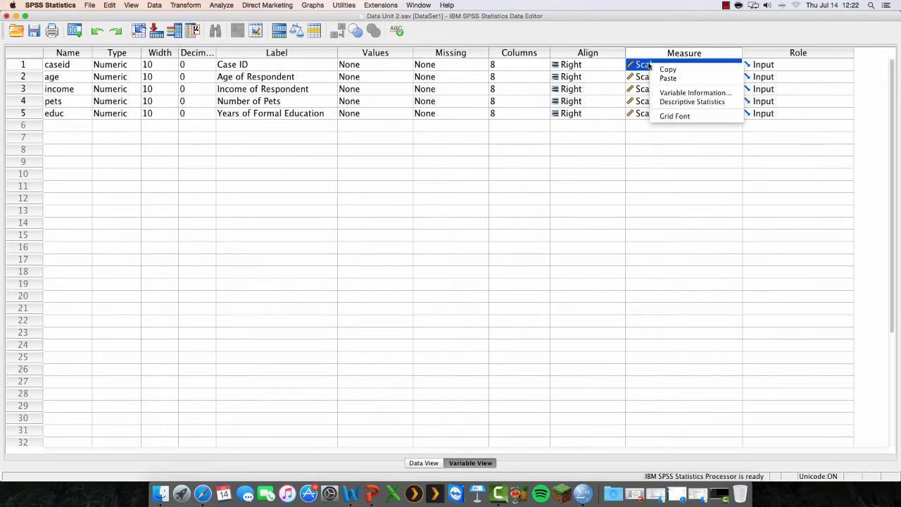
pyautogui.click(649, 65)
pyautogui.rightClick(646, 65)
pyautogui.click(642, 67)
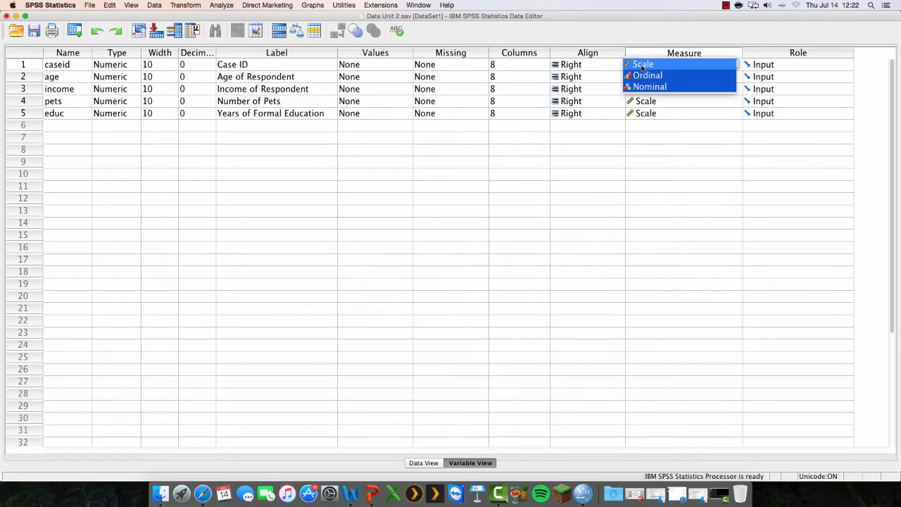
pyautogui.click(659, 87)
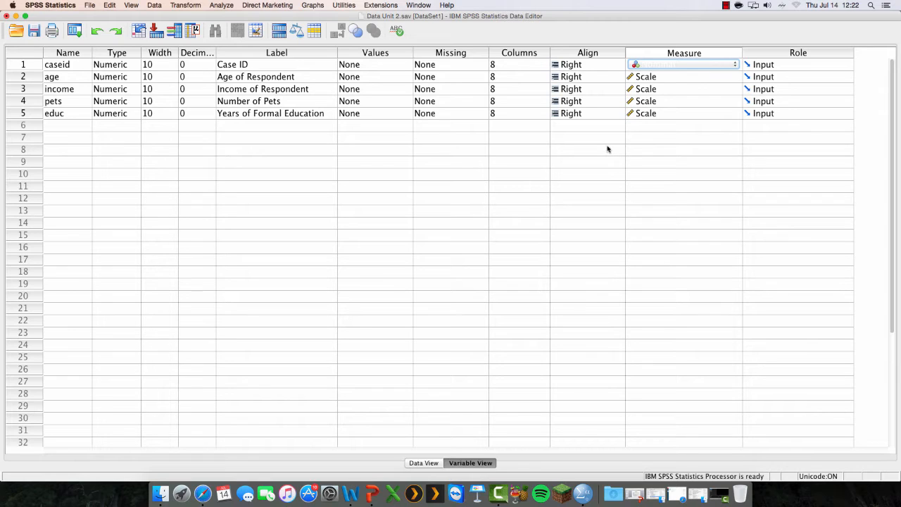
# Set the measurement level of caseid back to Scale.
pyautogui.click(734, 66)
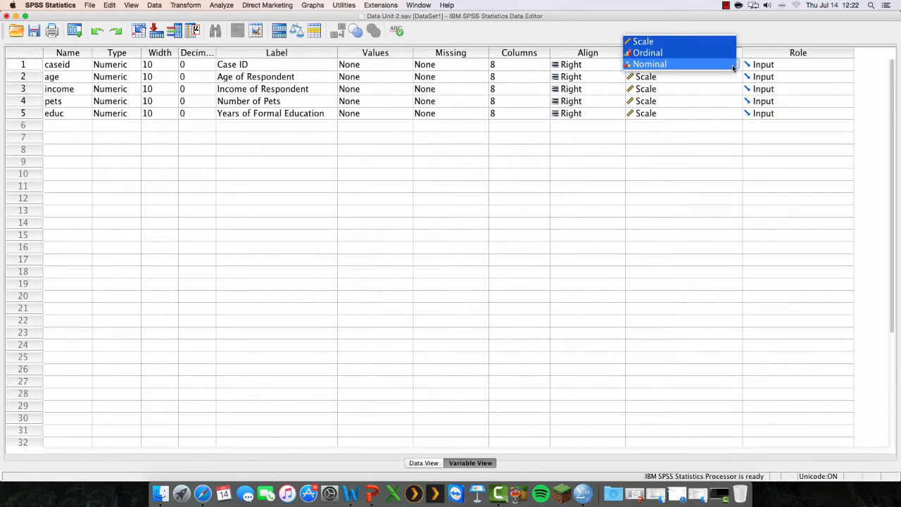
pyautogui.click(681, 41)
pyautogui.click(698, 129)
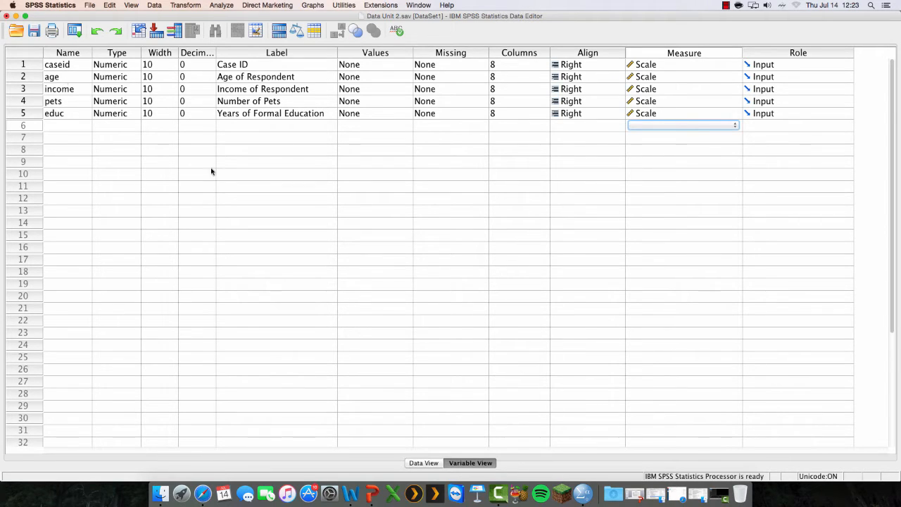
# Return to the case data and open the Frequencies procedure from the descriptive statistics analyses.
pyautogui.click(425, 463)
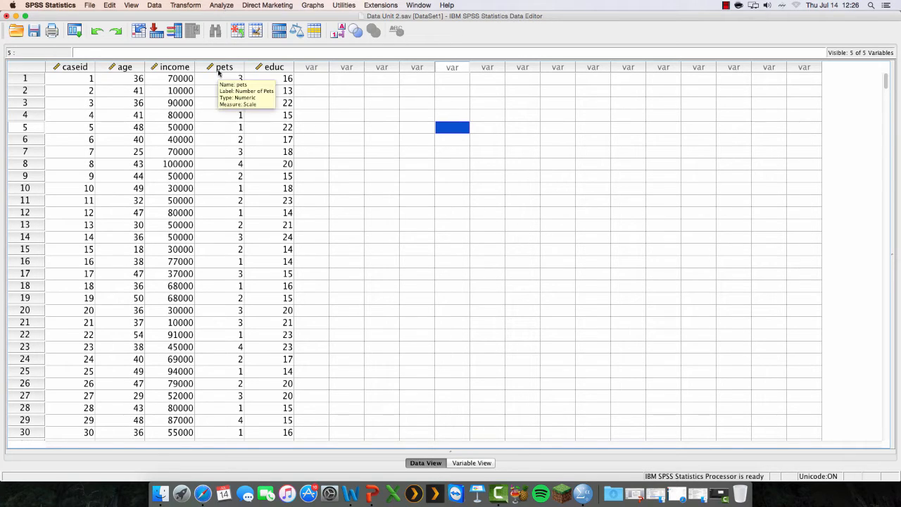
pyautogui.click(220, 5)
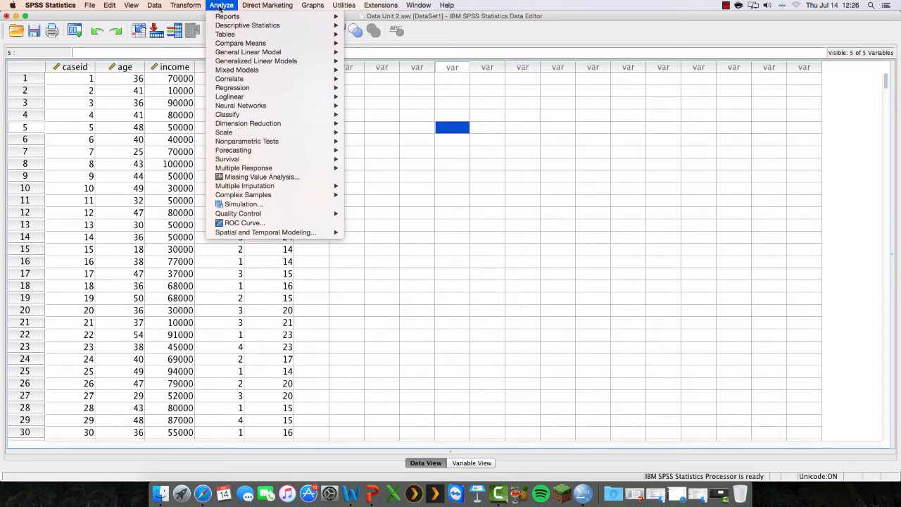
pyautogui.moveTo(228, 27)
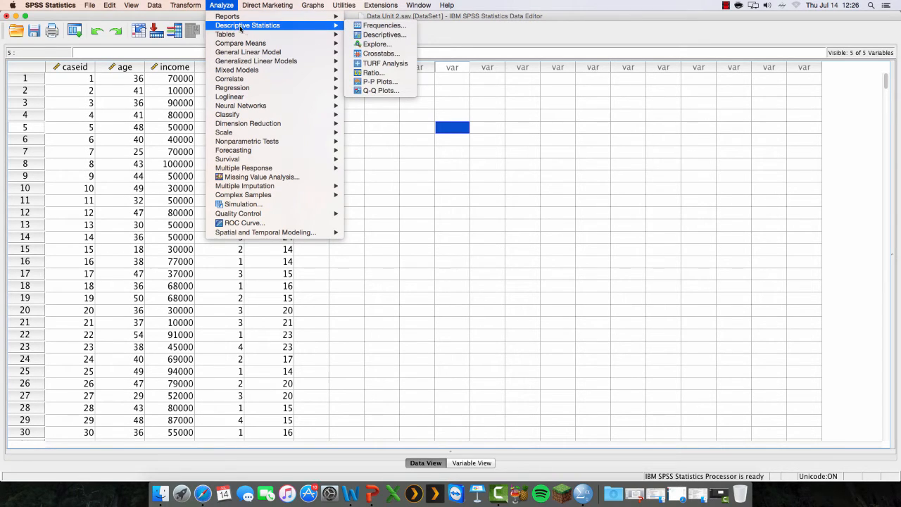
pyautogui.click(371, 30)
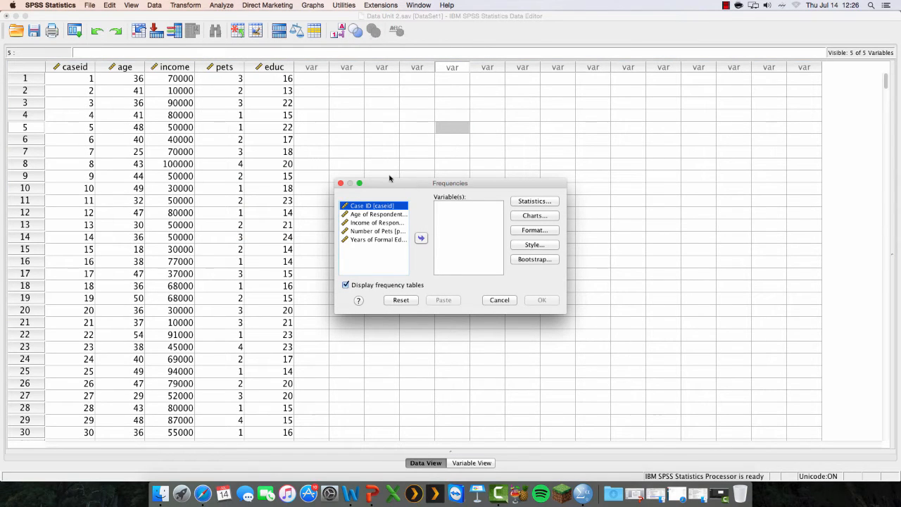
# Try turning off the display of frequency tables, dismiss the warnings, and turn the option back on.
pyautogui.click(345, 285)
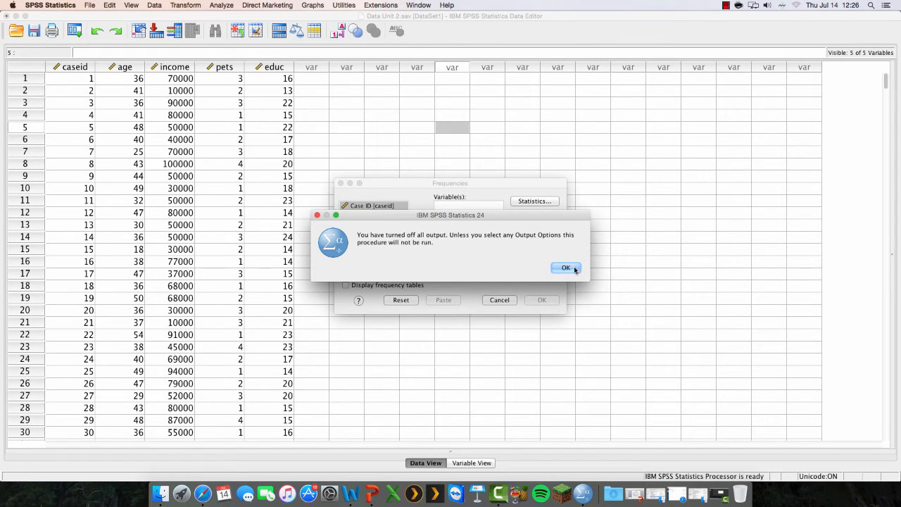
pyautogui.click(575, 266)
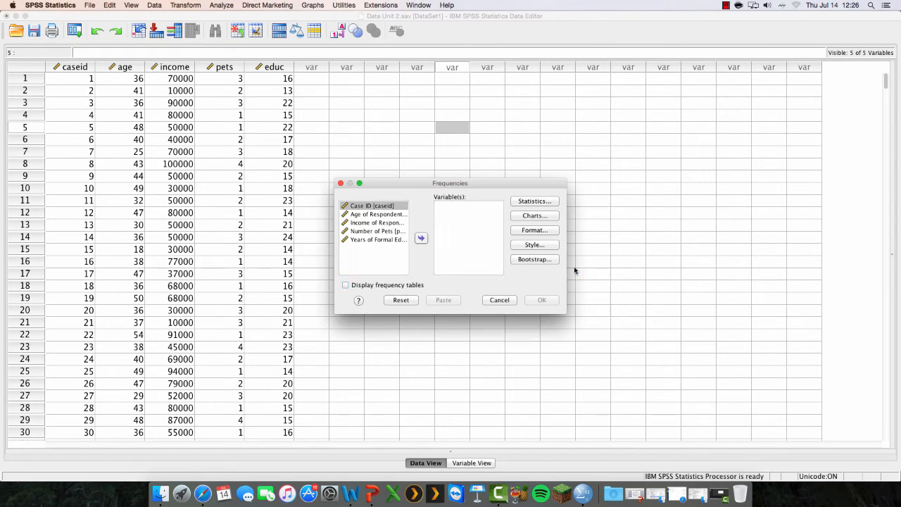
pyautogui.click(346, 286)
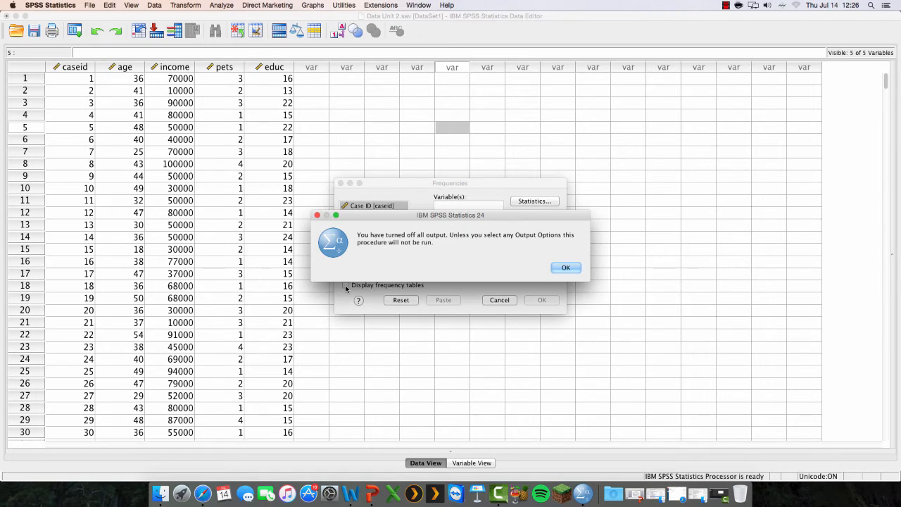
pyautogui.click(567, 268)
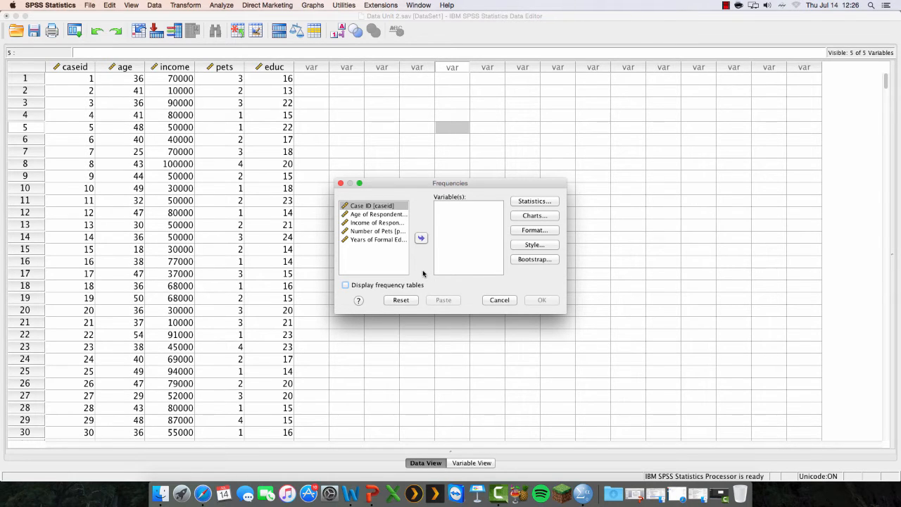
pyautogui.click(346, 285)
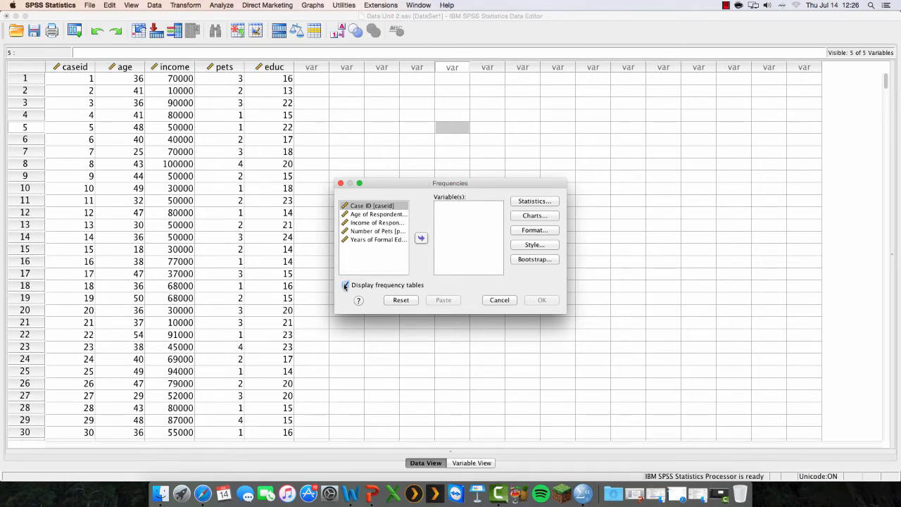
# Add Number of Pets to the Frequencies analysis, keep the chart type at None, and run the procedure.
pyautogui.click(378, 232)
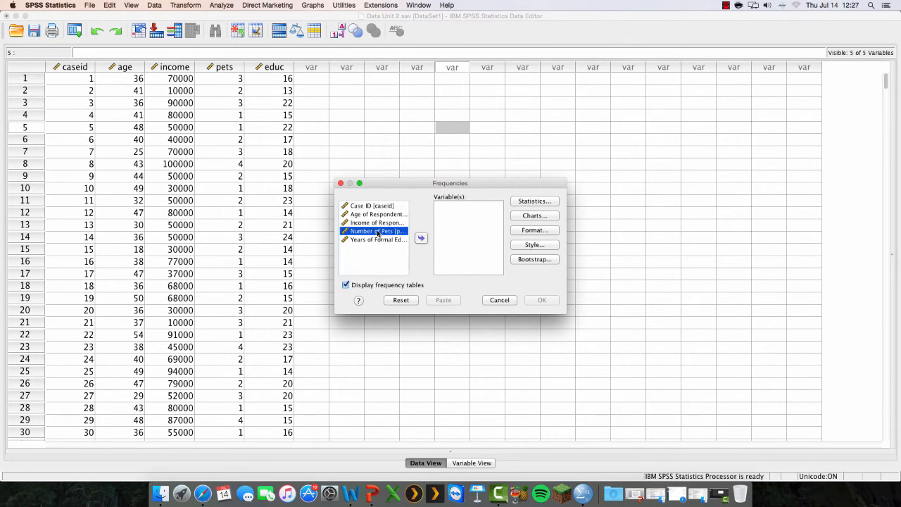
pyautogui.click(421, 239)
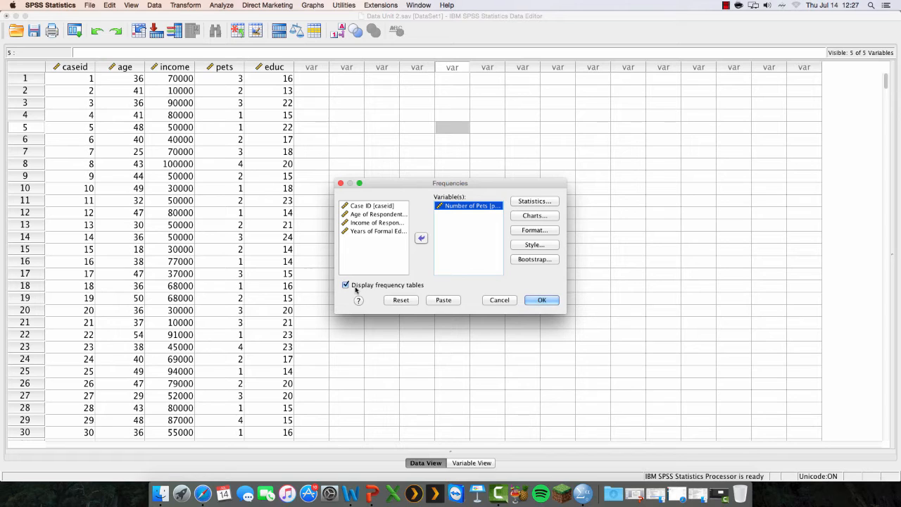
pyautogui.click(542, 217)
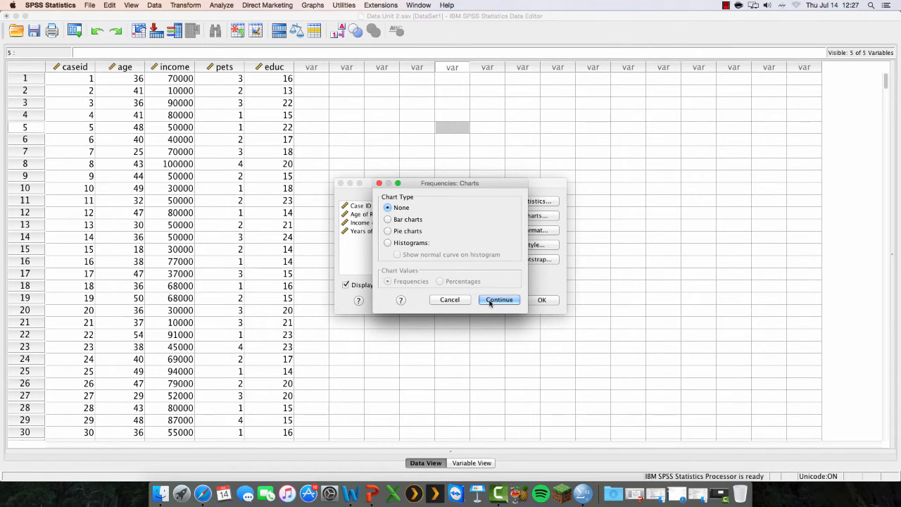
pyautogui.click(498, 300)
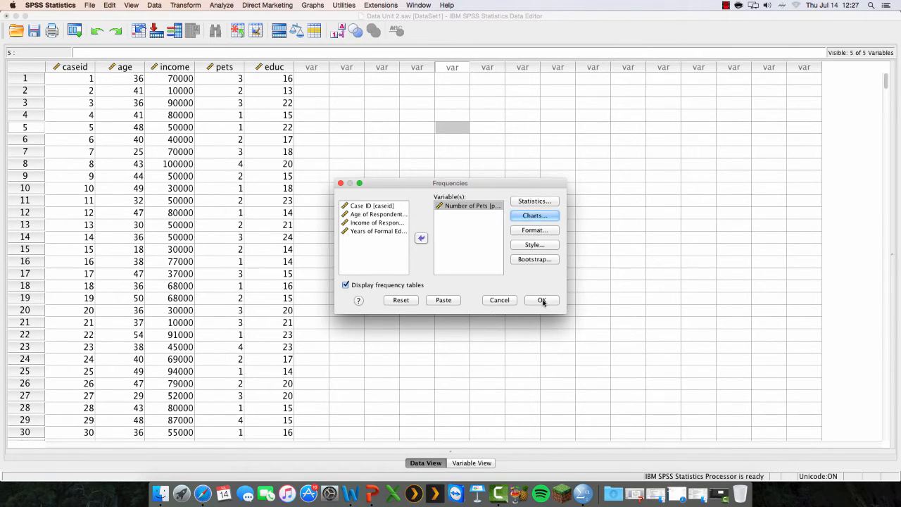
pyautogui.click(541, 300)
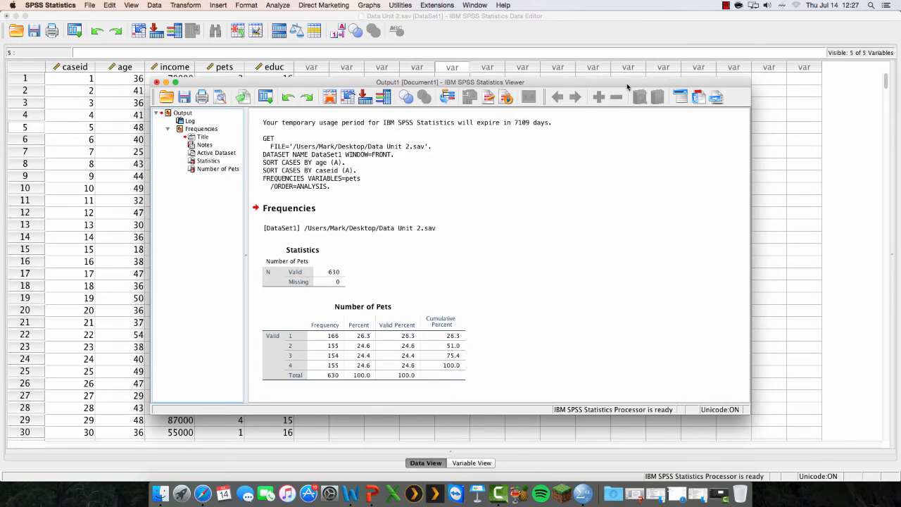
# Reposition the output window and examine the Statistics and Number of Pets frequency tables.
pyautogui.moveTo(626, 86); pyautogui.dragTo(620, 13)
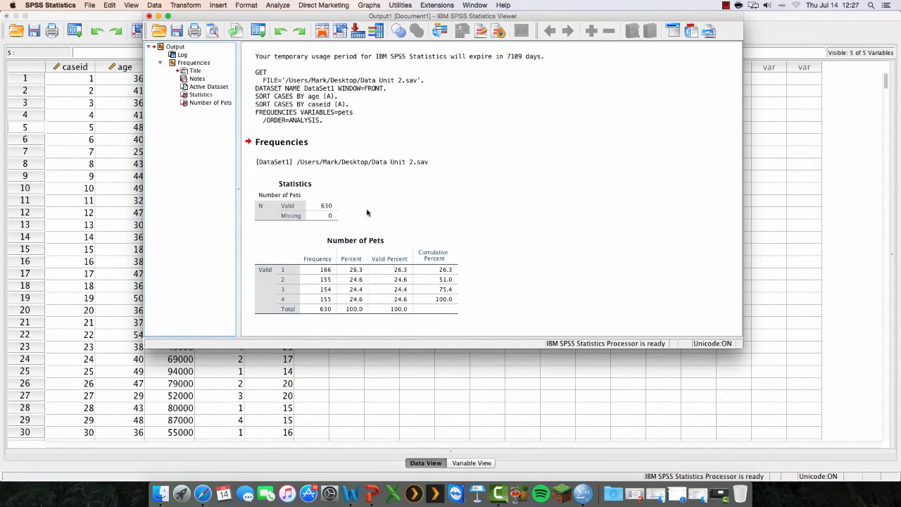
pyautogui.click(310, 208)
pyautogui.click(404, 253)
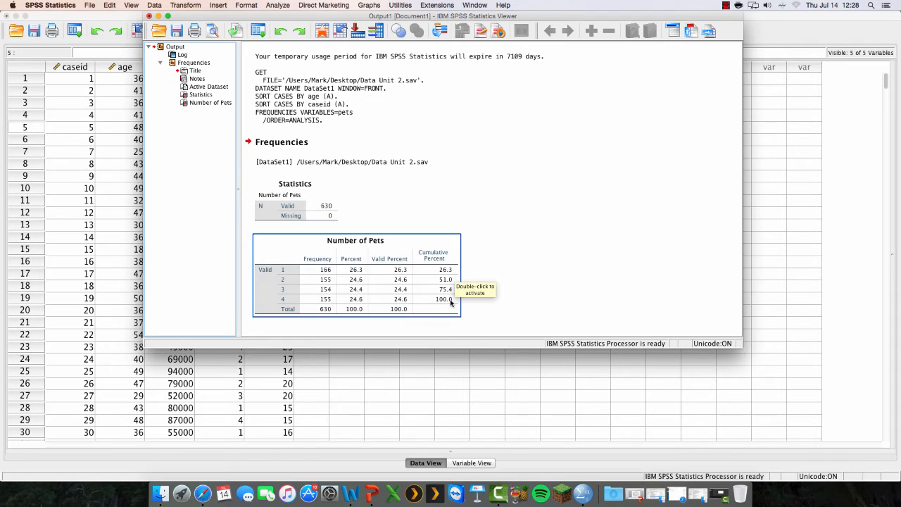
pyautogui.click(561, 277)
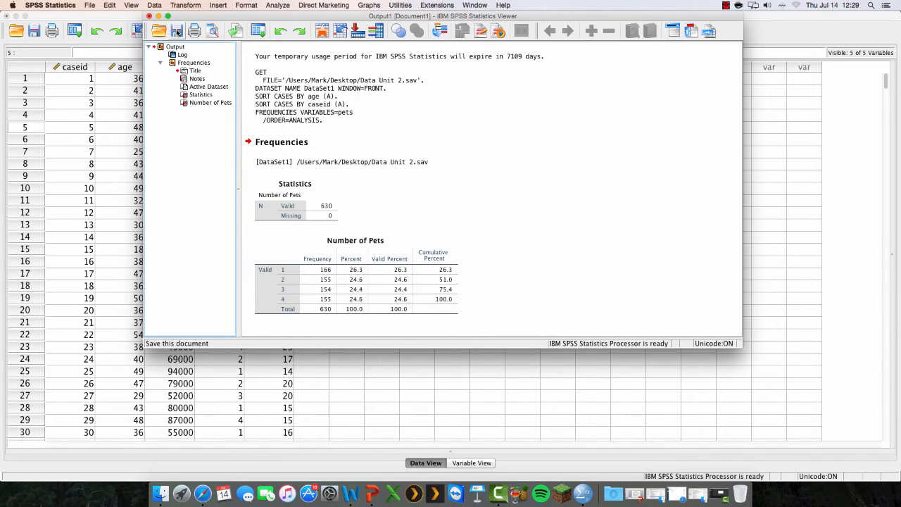
# Save the output to the Desktop as a Viewer file, naming it with the surname followed by "Unit 2 Output".
pyautogui.click(176, 32)
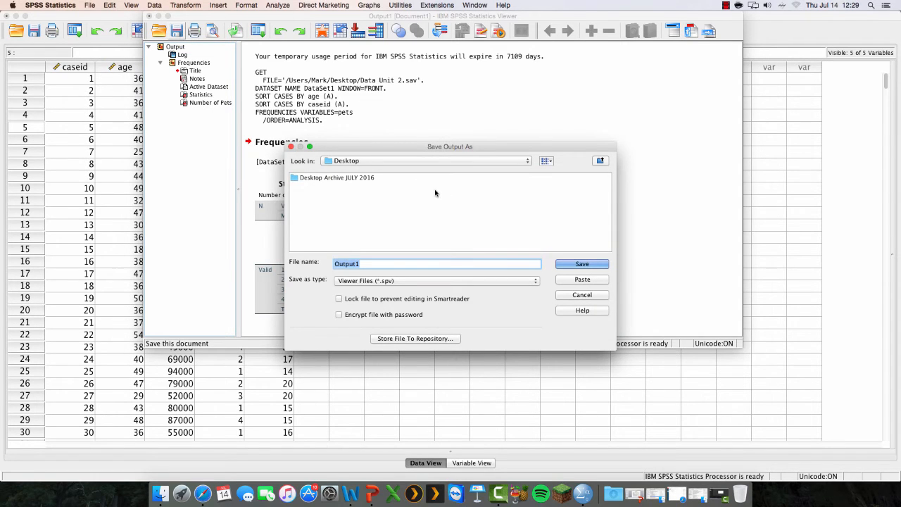
pyautogui.click(527, 162)
pyautogui.click(527, 162)
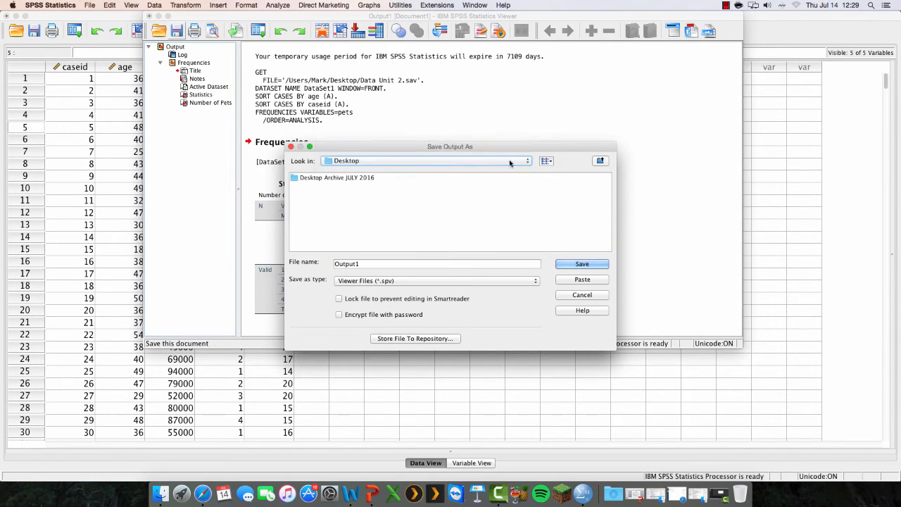
pyautogui.click(510, 162)
pyautogui.click(510, 162)
pyautogui.doubleClick(369, 265)
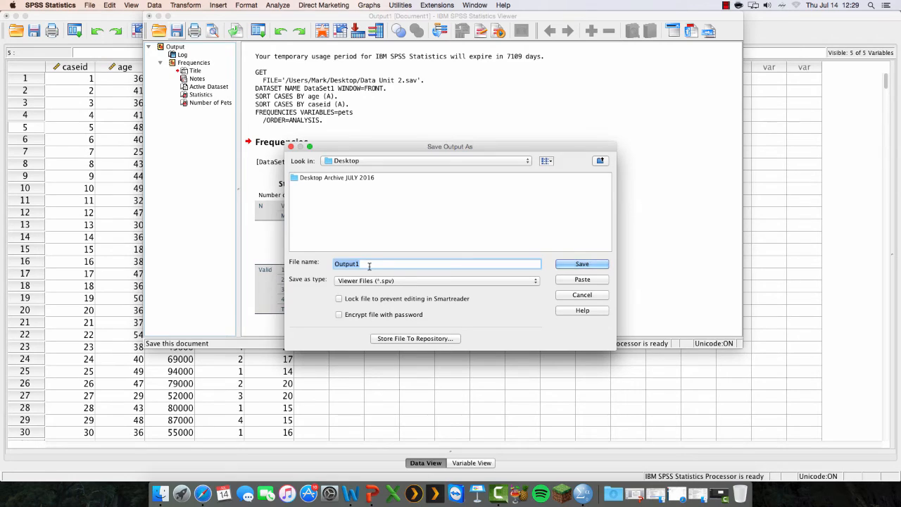
pyautogui.write('Nicol')
pyautogui.write('Unit 2 Output')
pyautogui.click(581, 265)
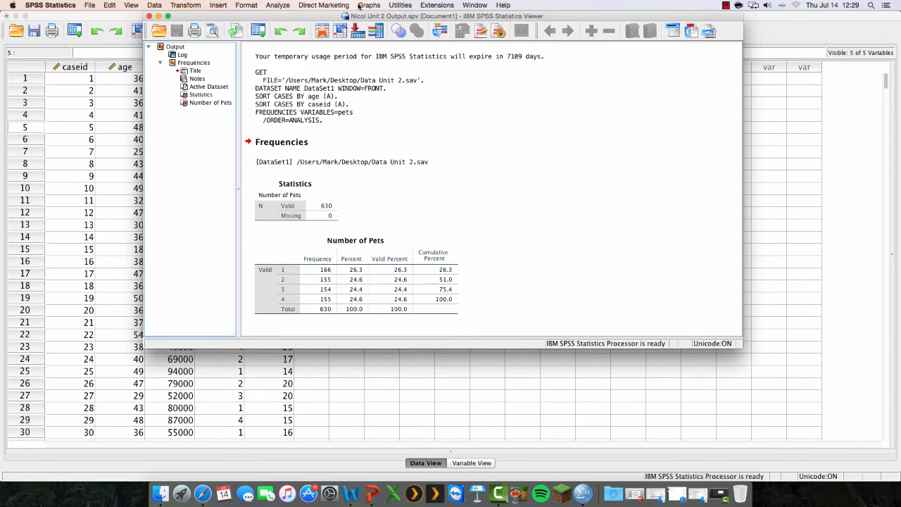
# Minimize the output window, reopen the Frequencies procedure, and replace Number of Pets with Age of Respondent as the analysed variable.
pyautogui.click(158, 16)
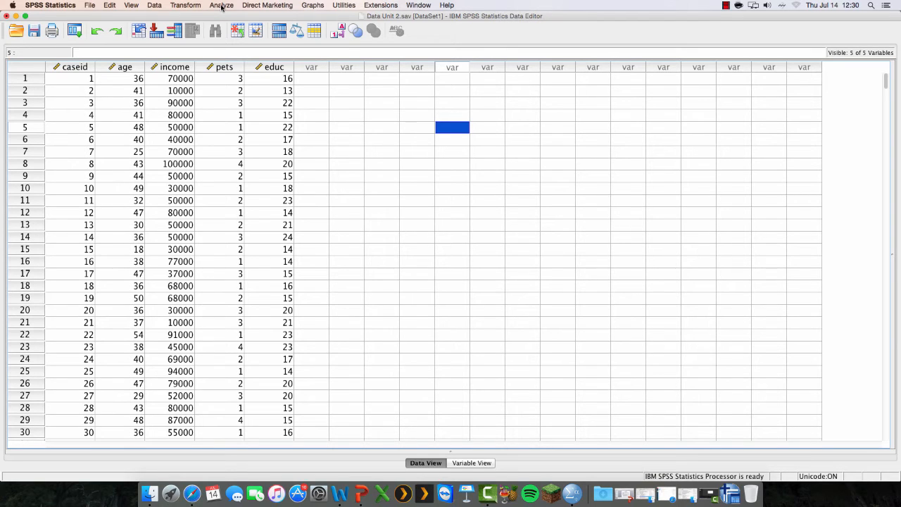
pyautogui.click(222, 6)
pyautogui.moveTo(224, 27)
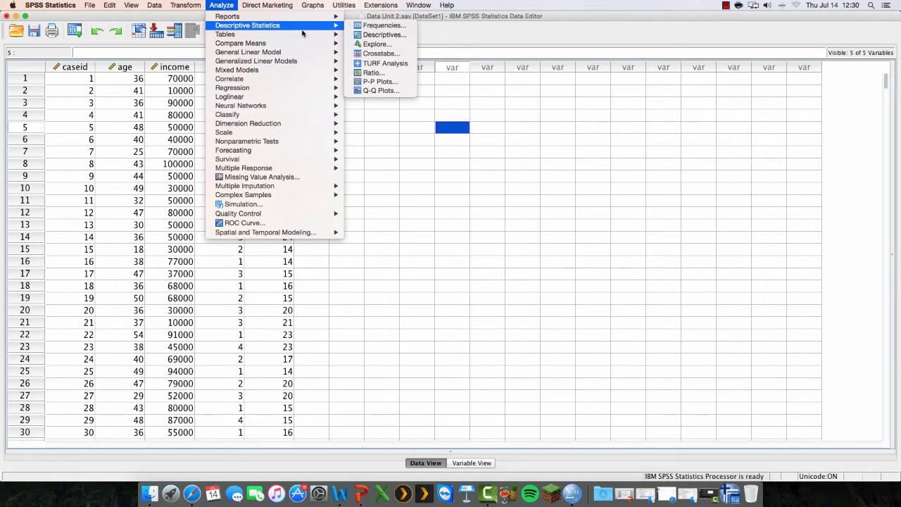
pyautogui.click(365, 29)
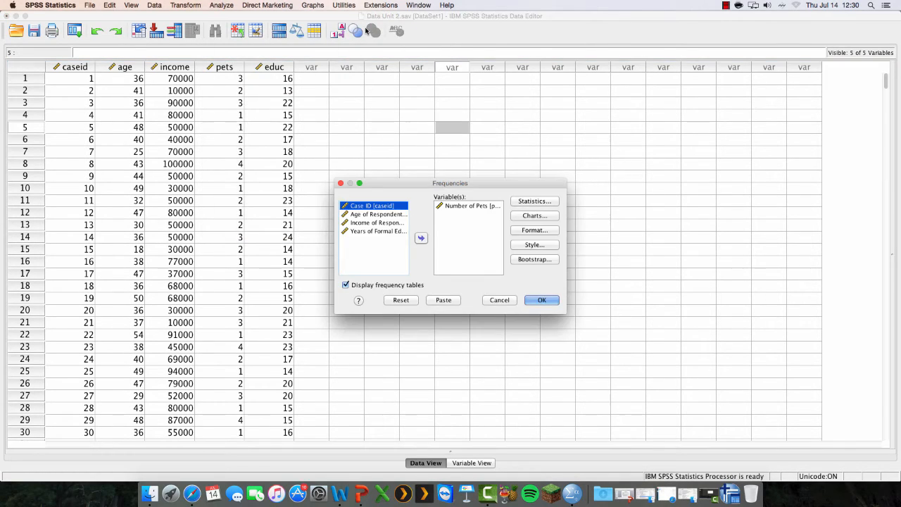
pyautogui.click(469, 206)
pyautogui.click(422, 238)
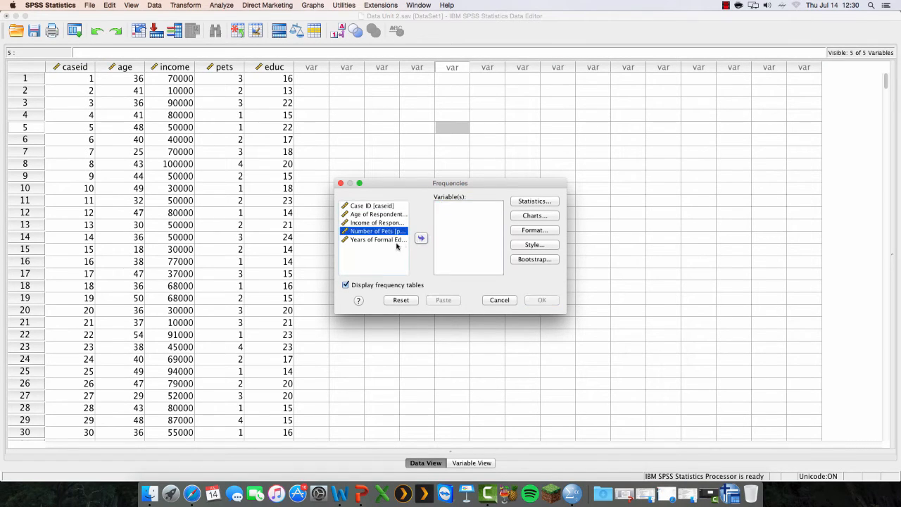
pyautogui.click(387, 215)
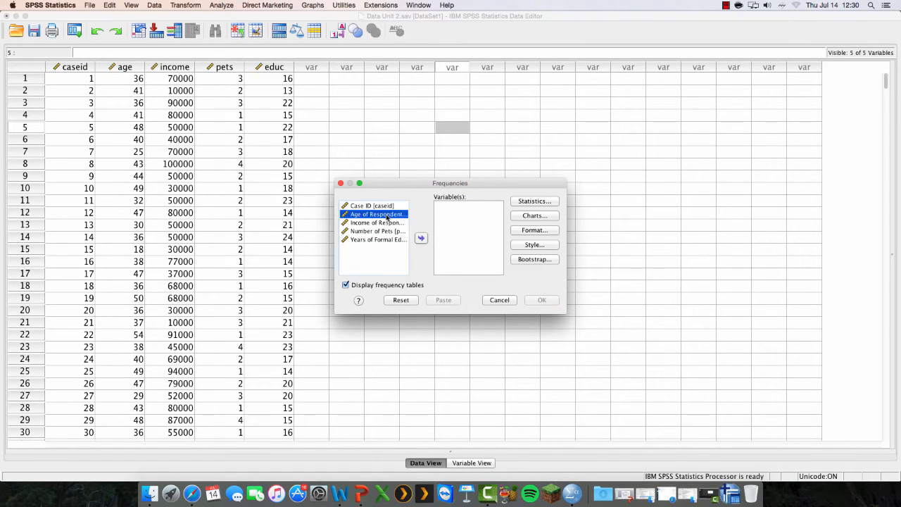
pyautogui.click(421, 240)
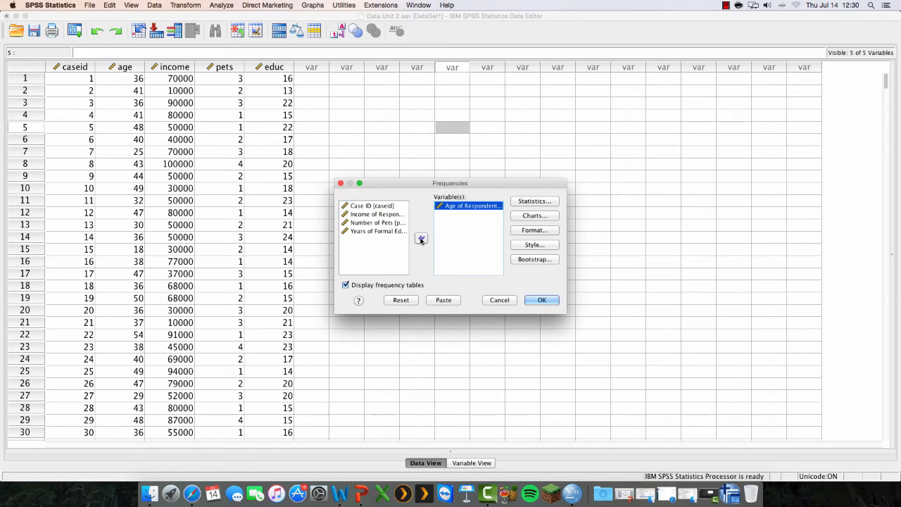
# Turn off the display of frequency tables and choose Histograms as the chart type for Age of Respondent.
pyautogui.click(346, 285)
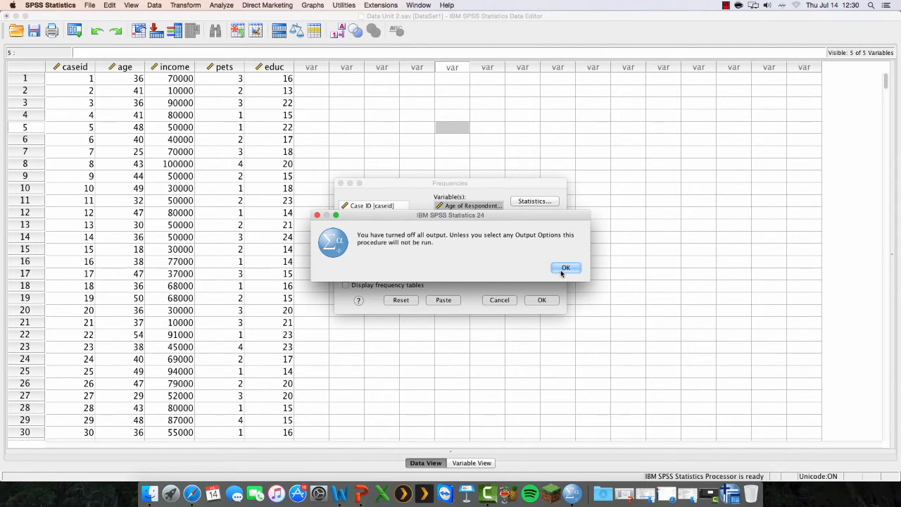
pyautogui.click(563, 268)
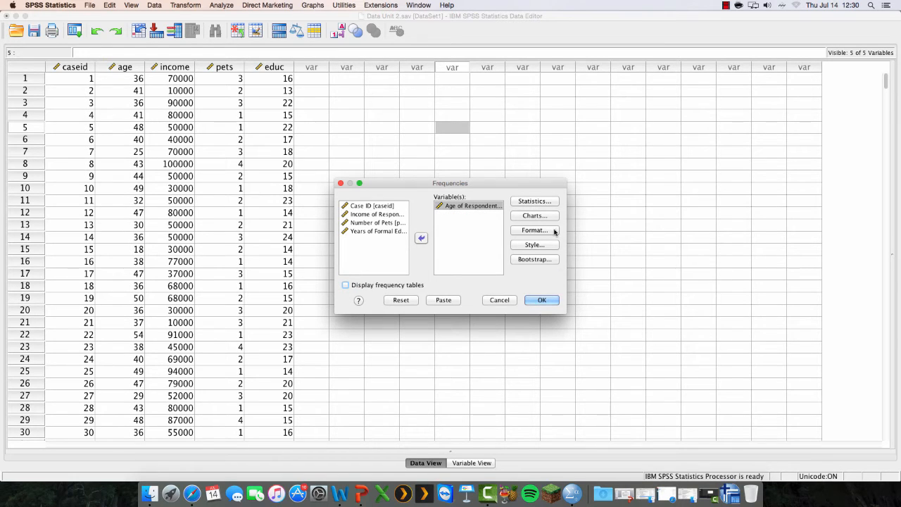
pyautogui.click(535, 217)
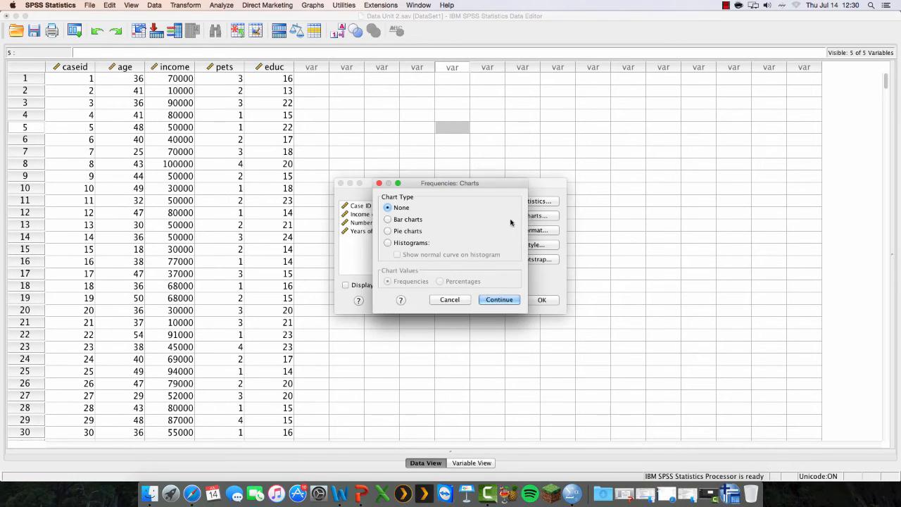
pyautogui.click(387, 243)
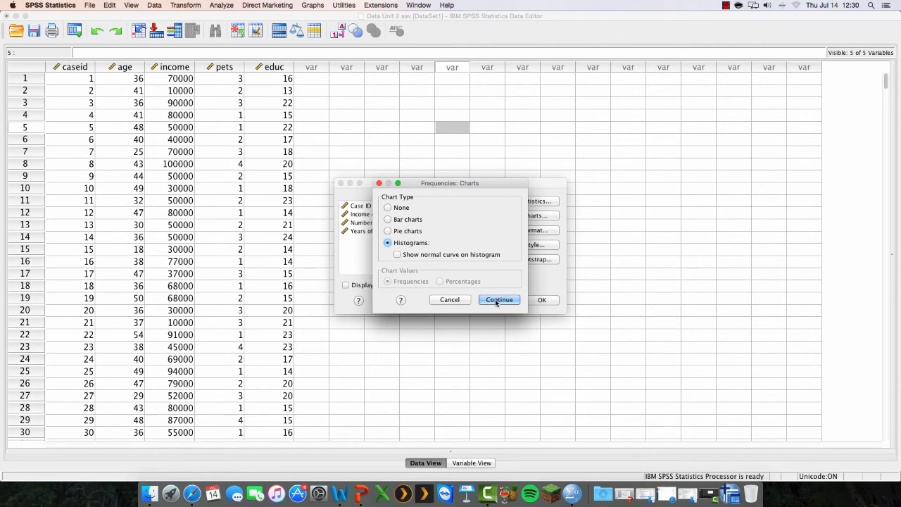
pyautogui.click(496, 301)
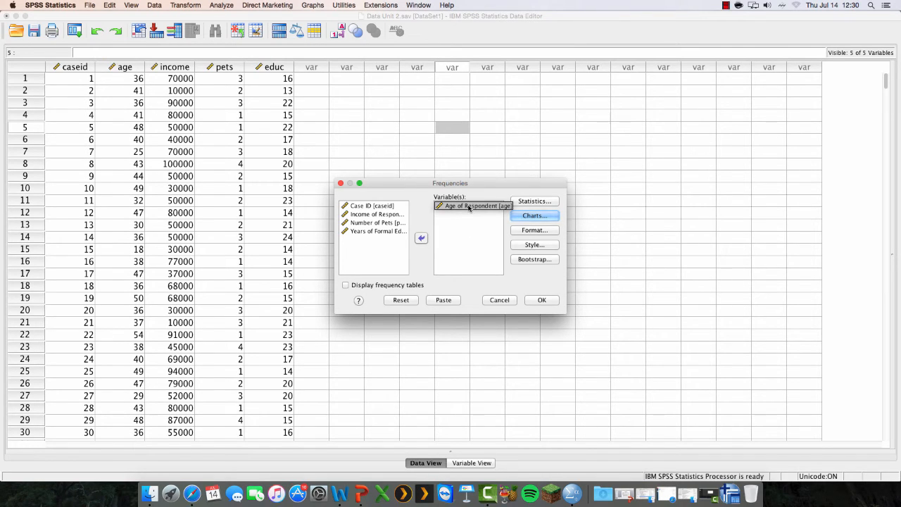
# Remove Age of Respondent from the analysed variables, add it back, and recheck the histogram setting.
pyautogui.click(421, 239)
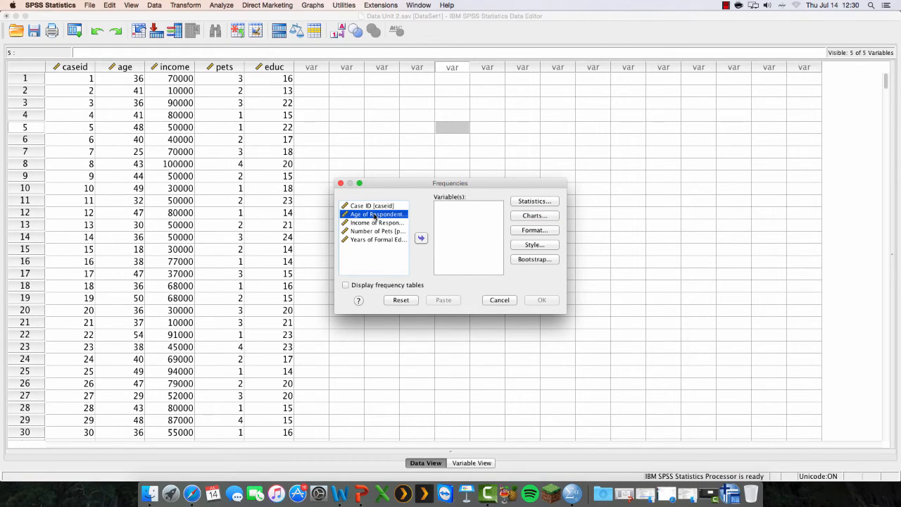
pyautogui.click(421, 239)
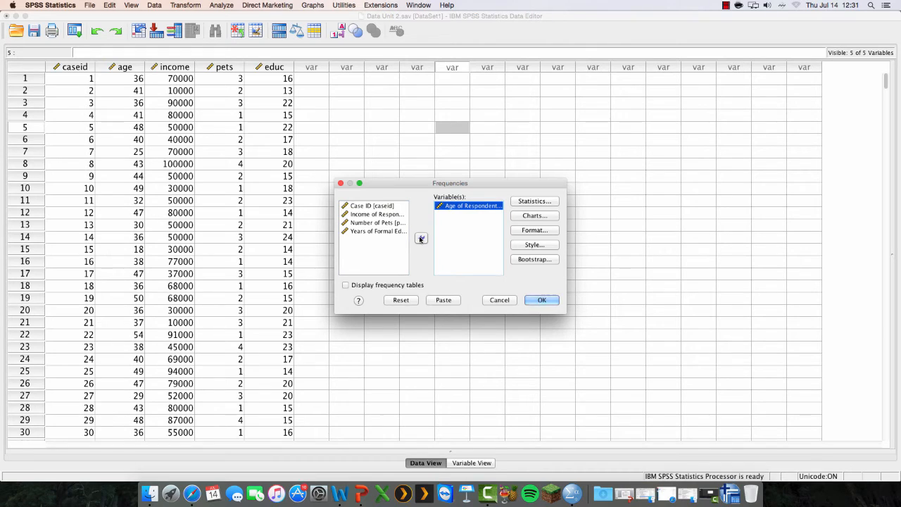
pyautogui.click(346, 286)
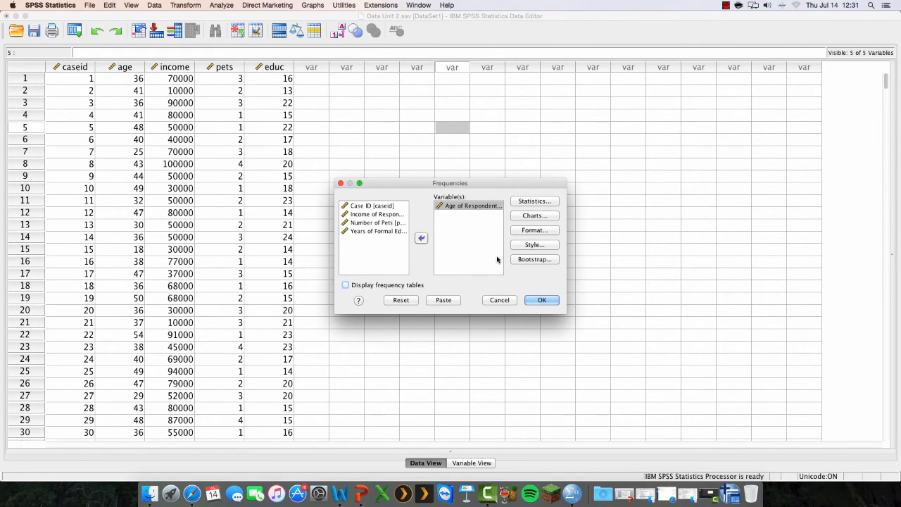
pyautogui.click(534, 216)
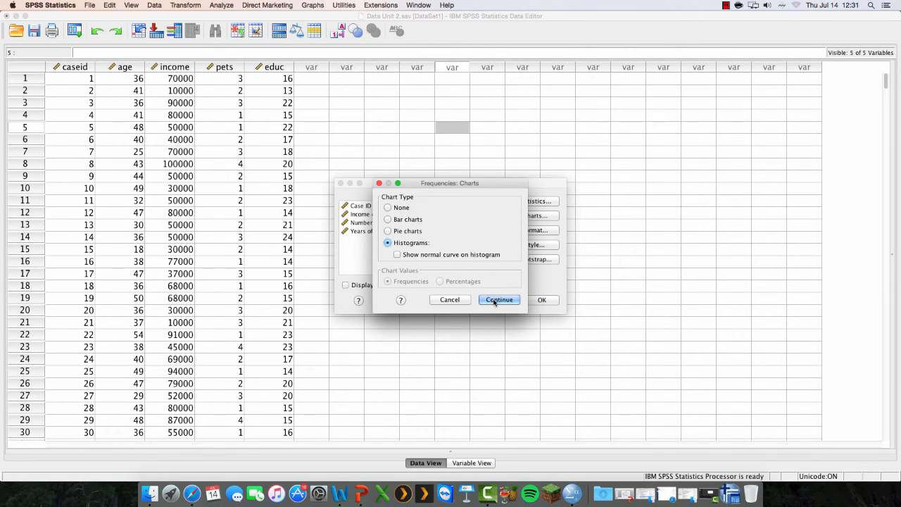
pyautogui.click(495, 300)
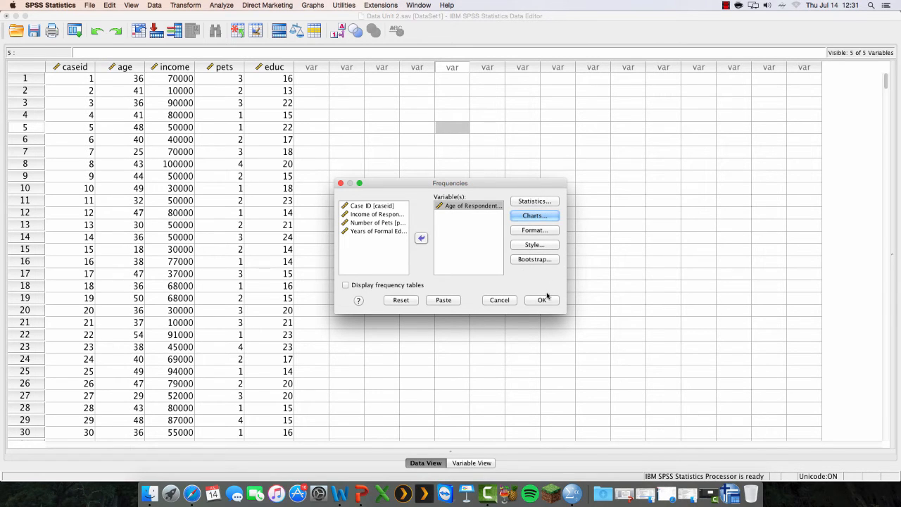
# Run the Frequencies procedure and examine the Age of Respondent histogram in the output.
pyautogui.click(543, 301)
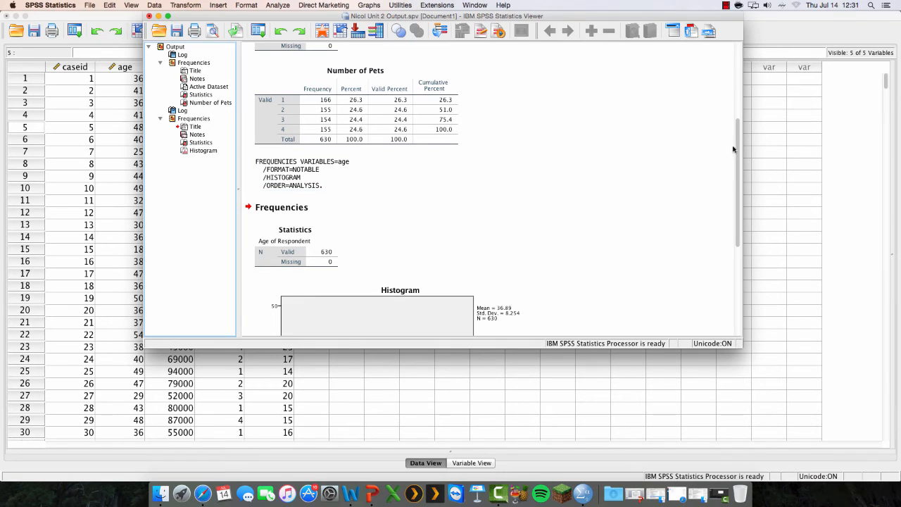
pyautogui.moveTo(738, 149); pyautogui.dragTo(728, 249)
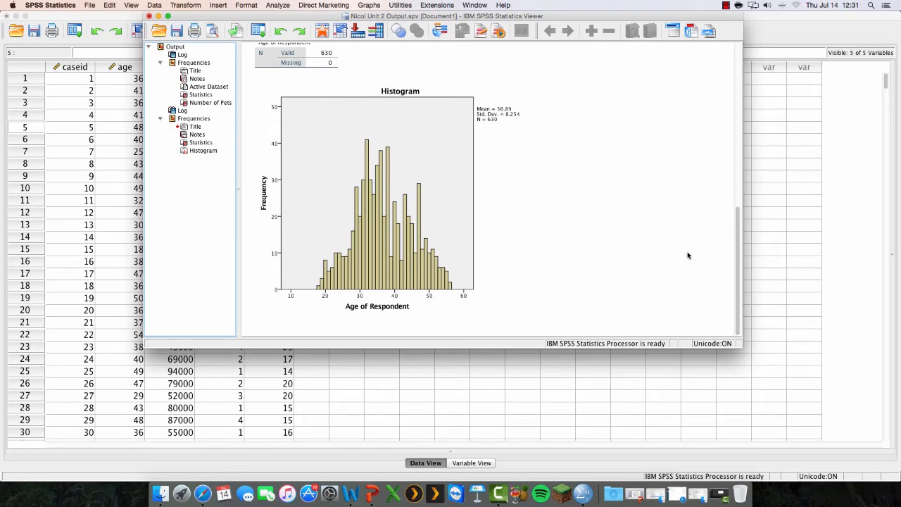
pyautogui.click(487, 226)
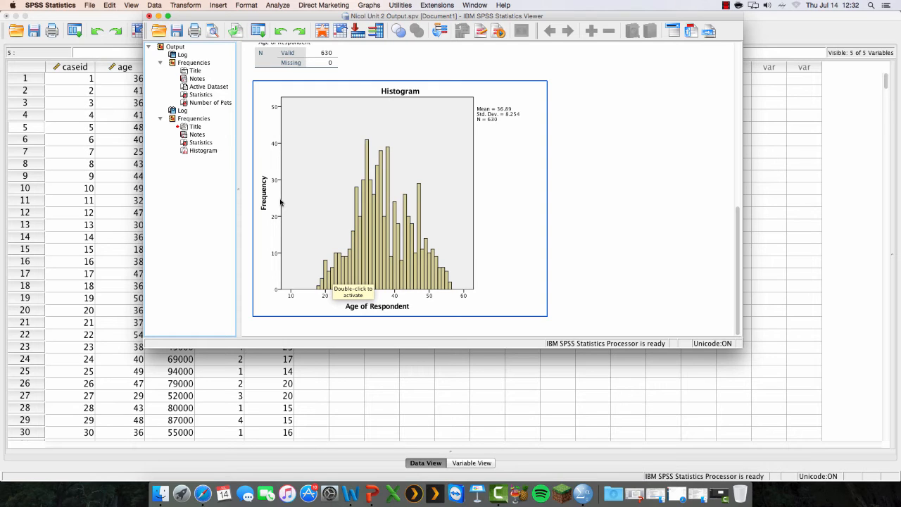
pyautogui.click(550, 245)
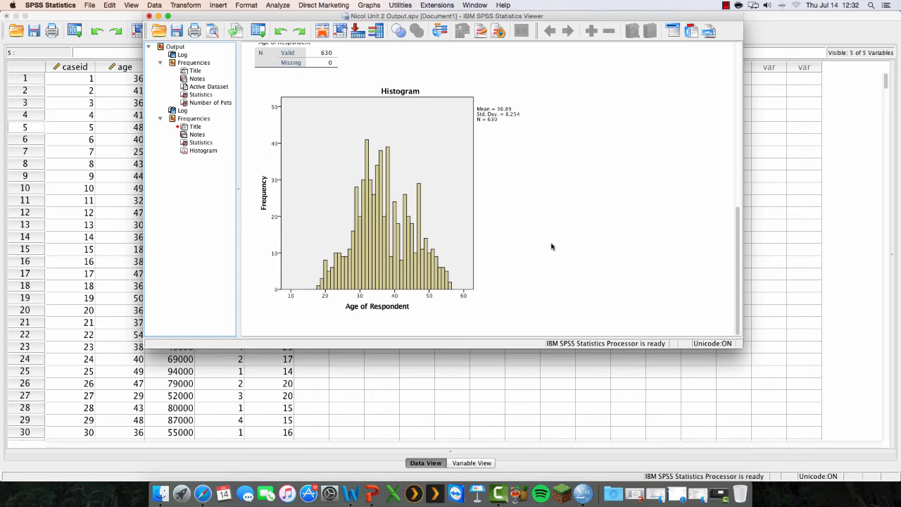
pyautogui.click(501, 292)
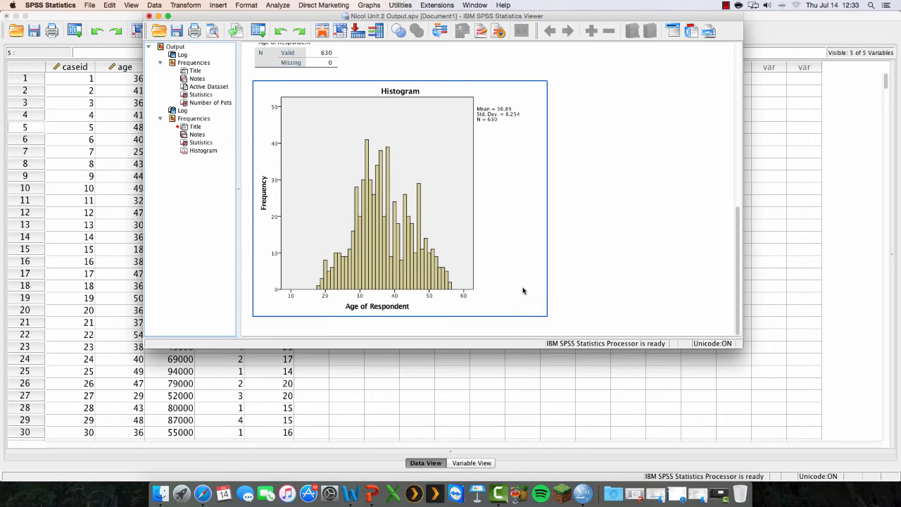
pyautogui.click(596, 293)
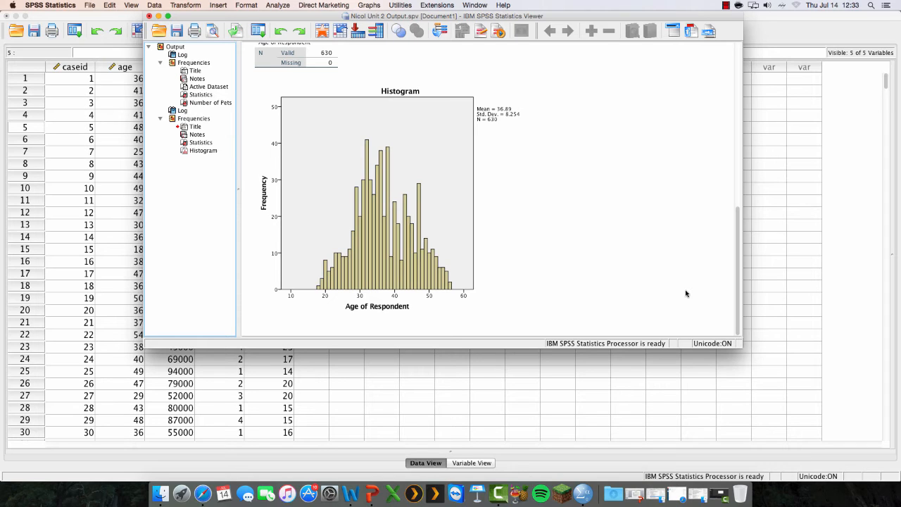
pyautogui.click(451, 283)
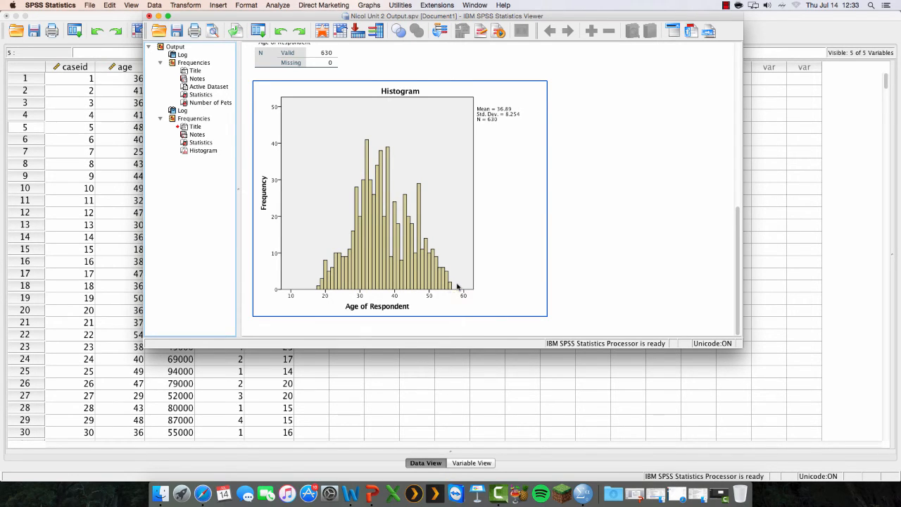
# Save the output document containing the Age of Respondent histogram and minimize the output window.
pyautogui.click(624, 296)
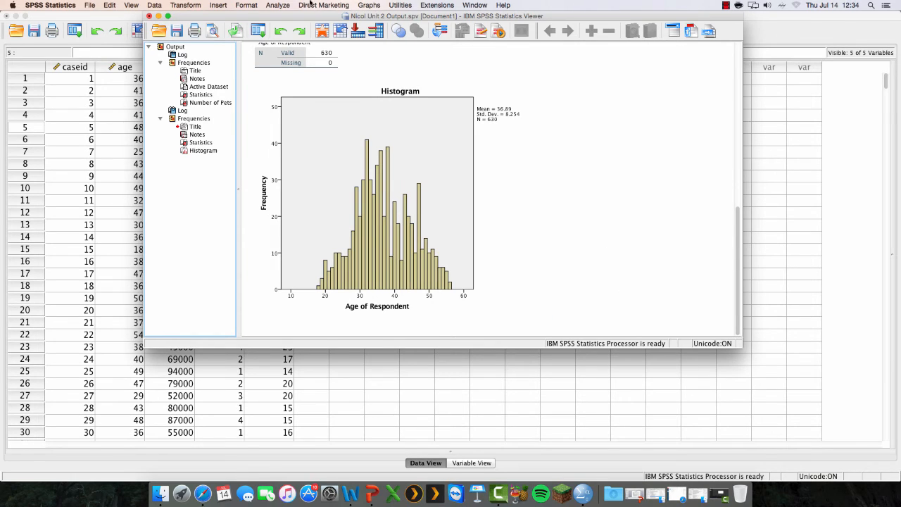
pyautogui.click(178, 32)
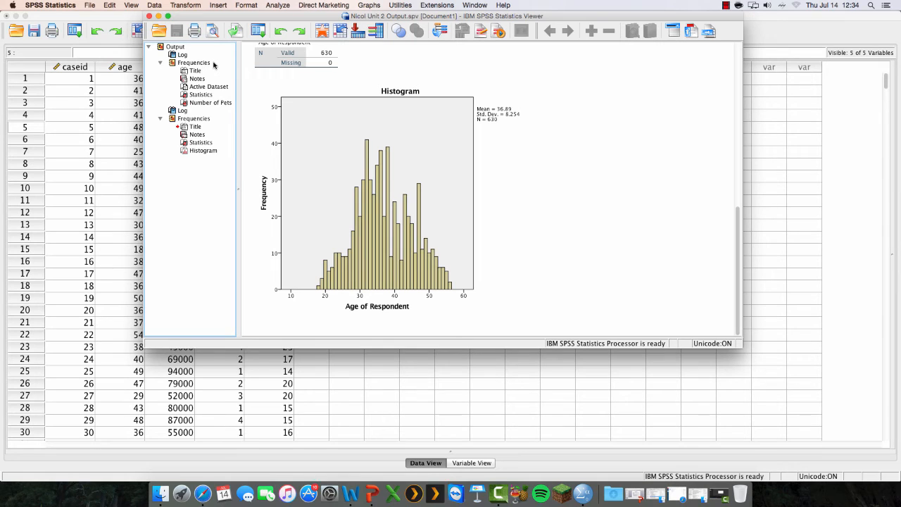
pyautogui.click(159, 16)
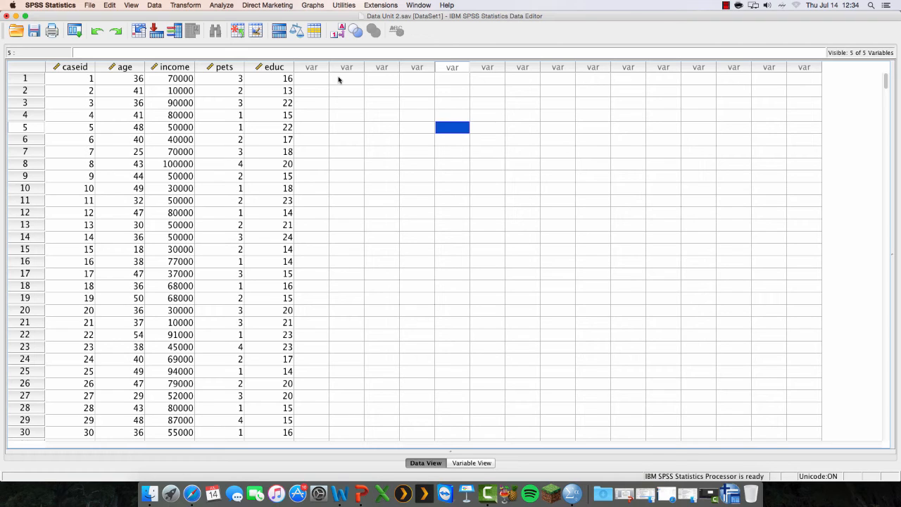
# Start a new chart in the Chart Builder, using the simple scatterplot from the Scatter/Dot gallery.
pyautogui.click(316, 6)
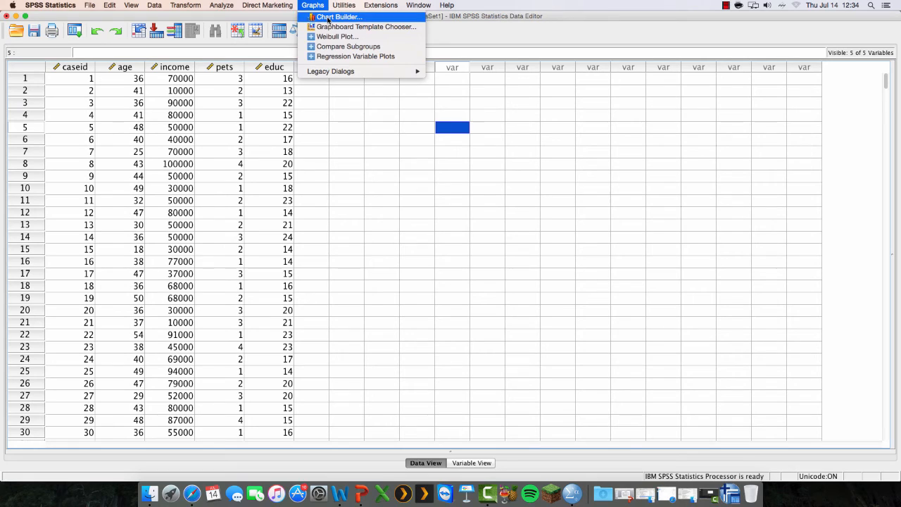
pyautogui.click(327, 17)
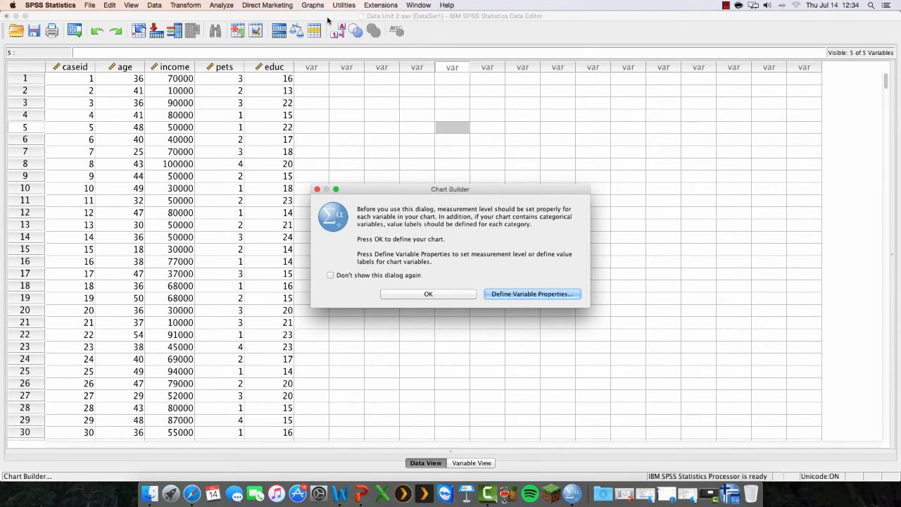
pyautogui.click(434, 294)
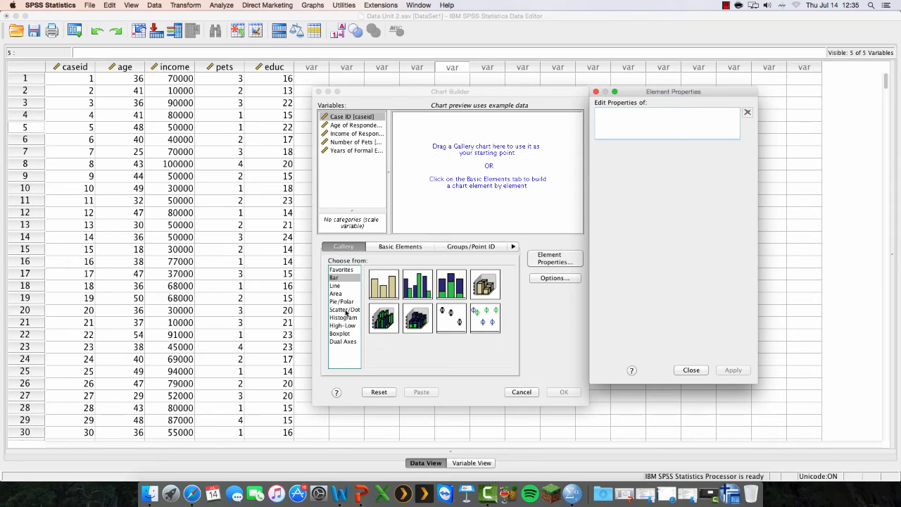
pyautogui.click(345, 310)
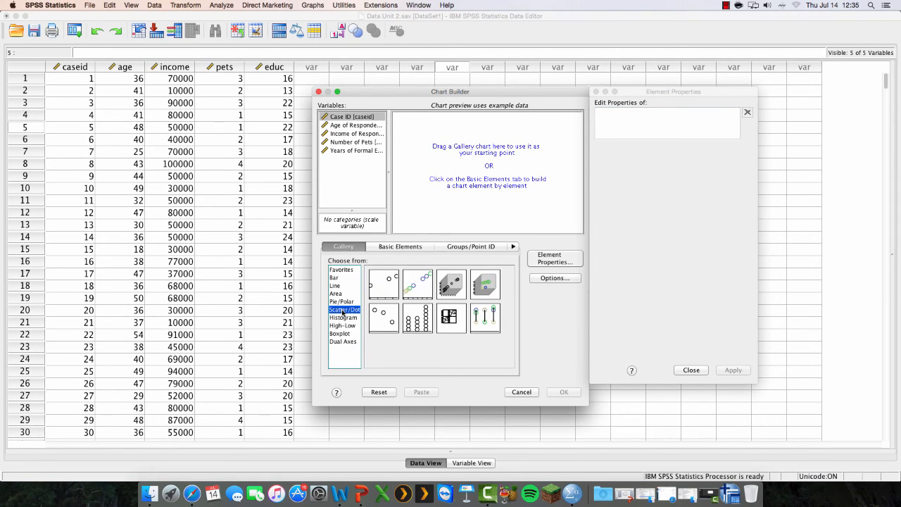
pyautogui.click(388, 283)
pyautogui.doubleClick(388, 283)
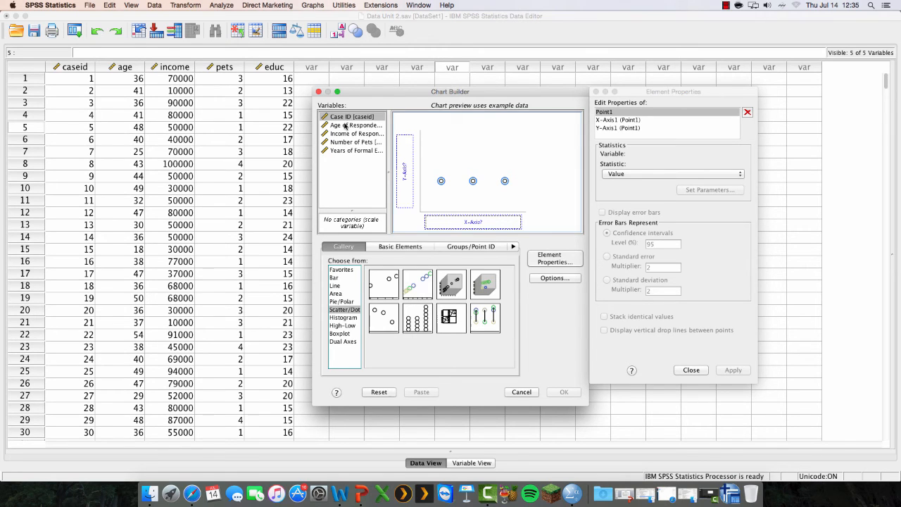
# Assign Age of Respondent to the y-axis and Years of Formal Education to the x-axis, and generate the scatterplot.
pyautogui.moveTo(346, 126); pyautogui.dragTo(403, 167)
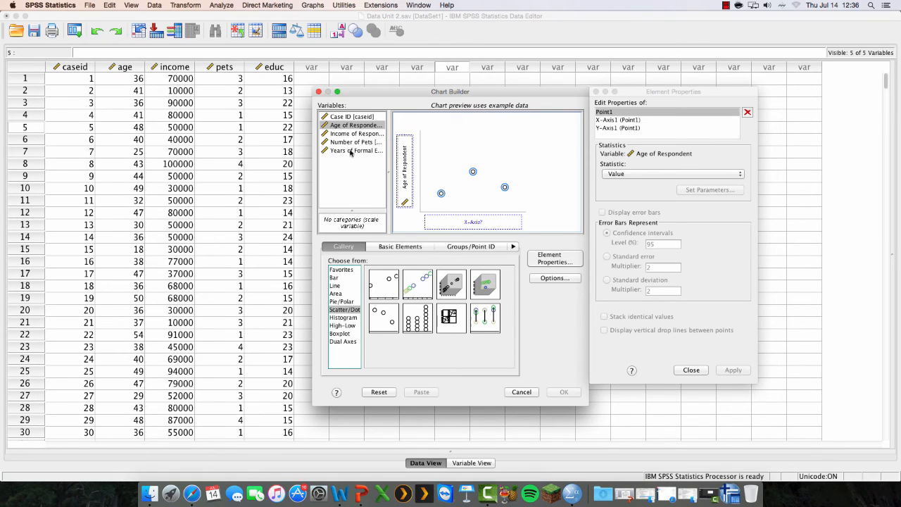
pyautogui.moveTo(354, 151); pyautogui.dragTo(486, 223)
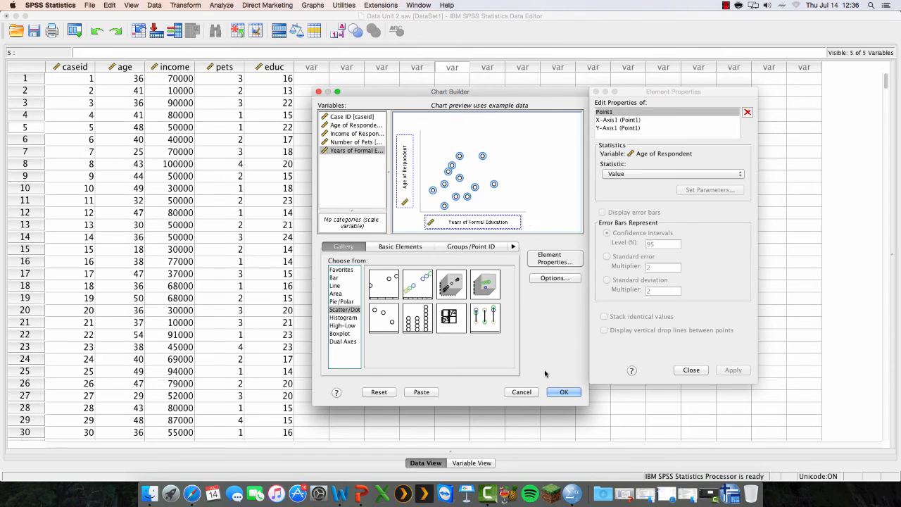
pyautogui.click(563, 392)
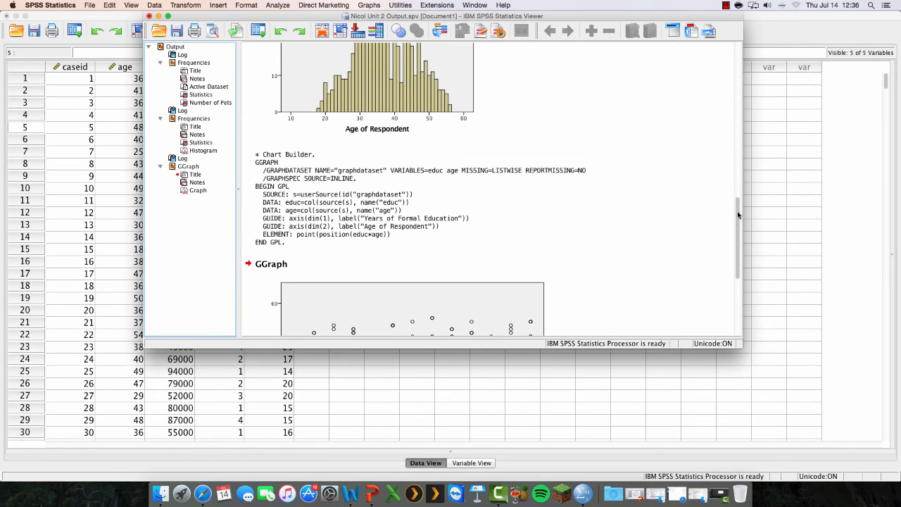
pyautogui.moveTo(738, 215); pyautogui.dragTo(733, 275)
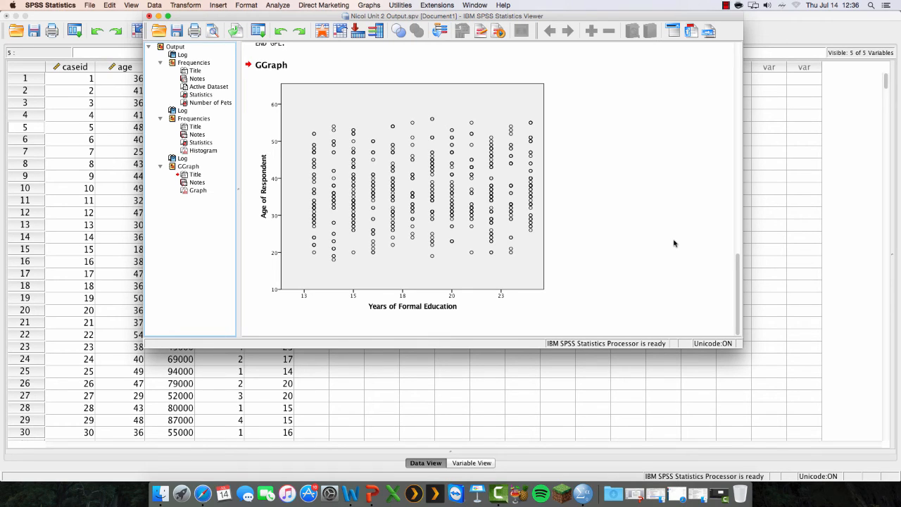
# Review the Age of Respondent by Years of Formal Education scatterplot, save the output, and minimize its window.
pyautogui.click(475, 244)
pyautogui.moveTo(737, 293)
pyautogui.mouseDown()
pyautogui.moveTo(731, 257)
pyautogui.moveTo(735, 291)
pyautogui.mouseUp()
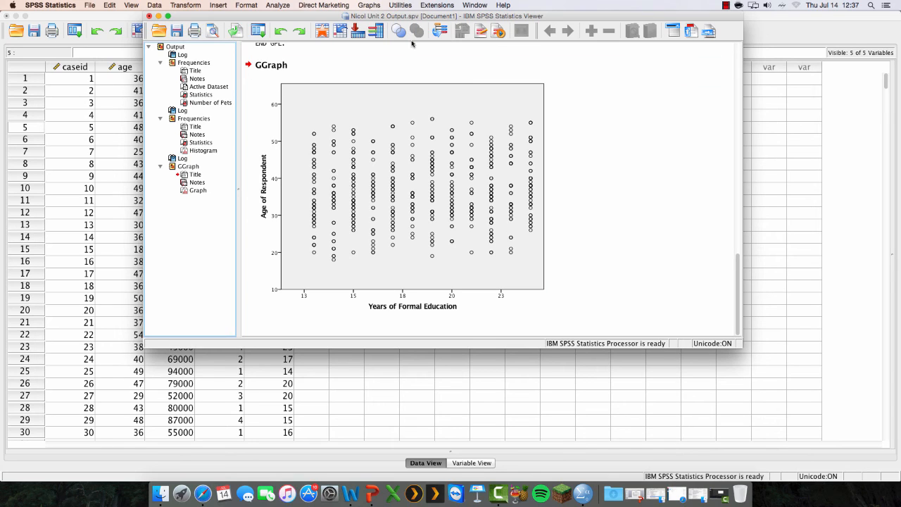
pyautogui.click(179, 37)
pyautogui.click(159, 15)
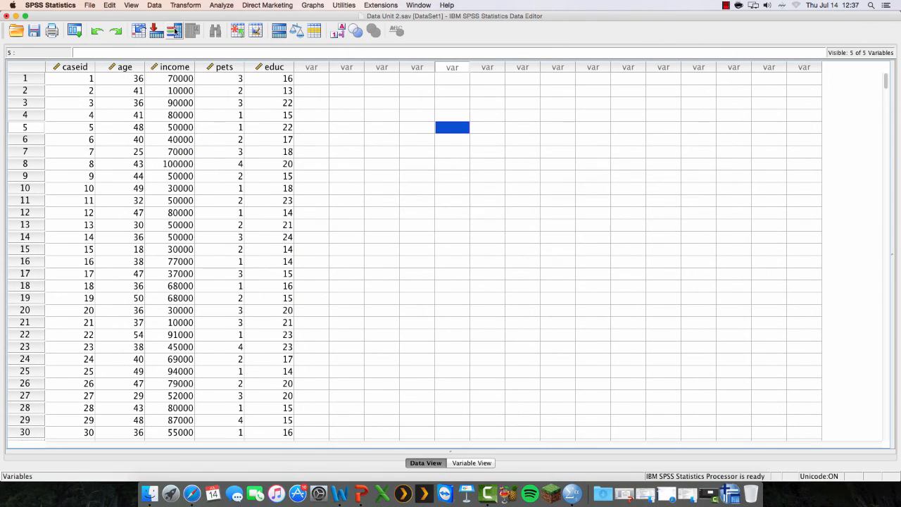